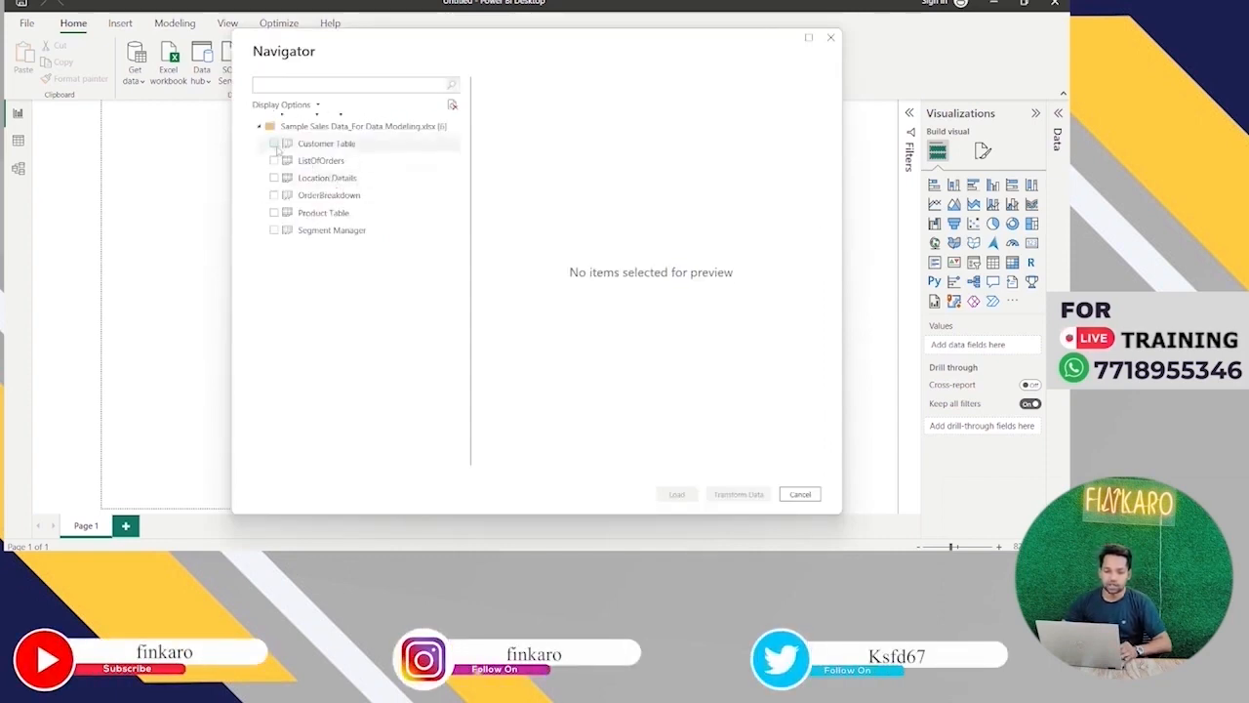
# Load the Customer Table, ListOfOrders, Location Details, OrderBreakdown, Product Table and Segment Manager sheets from the sample sales workbook.
pyautogui.click(275, 143)
pyautogui.click(274, 160)
pyautogui.click(274, 177)
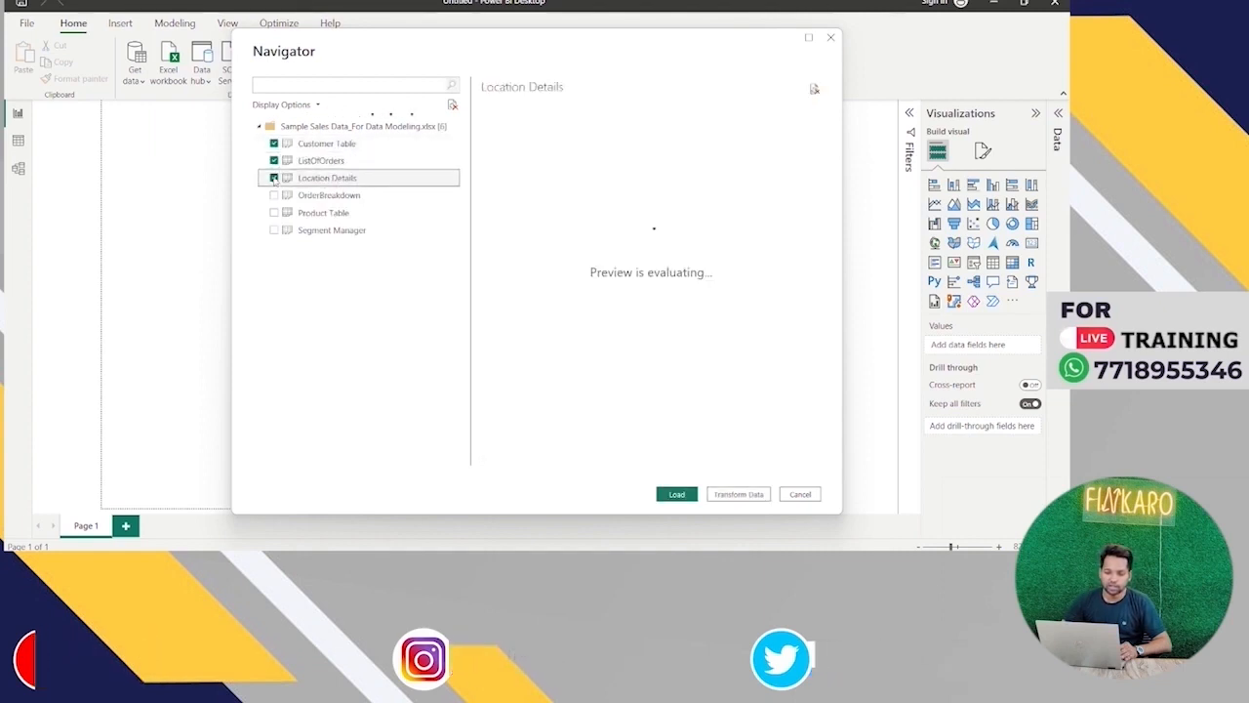
pyautogui.click(274, 196)
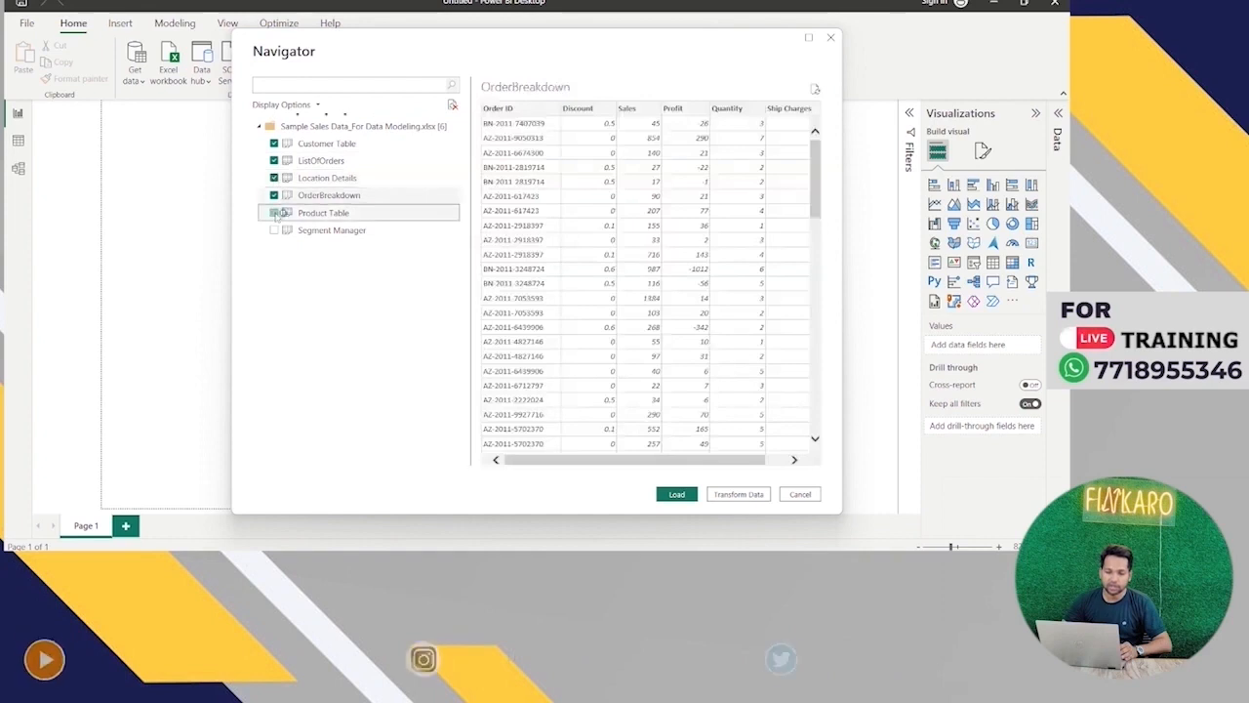
pyautogui.click(274, 212)
pyautogui.click(274, 231)
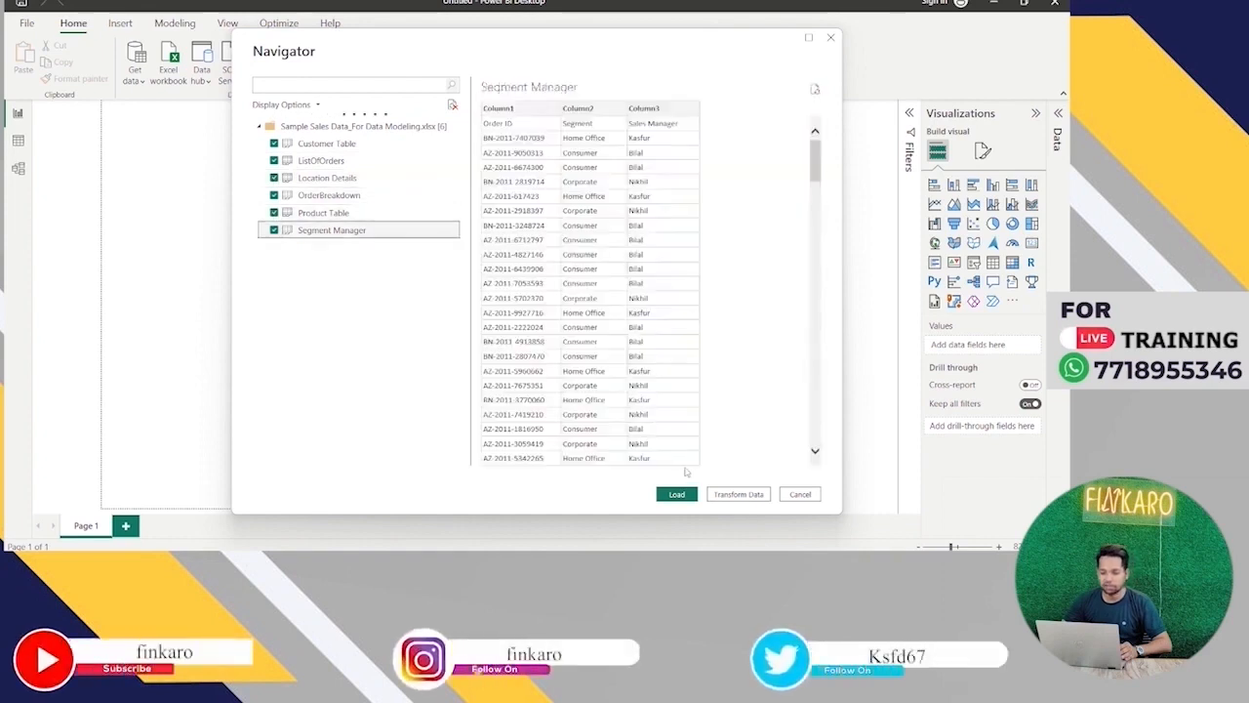
pyautogui.click(677, 495)
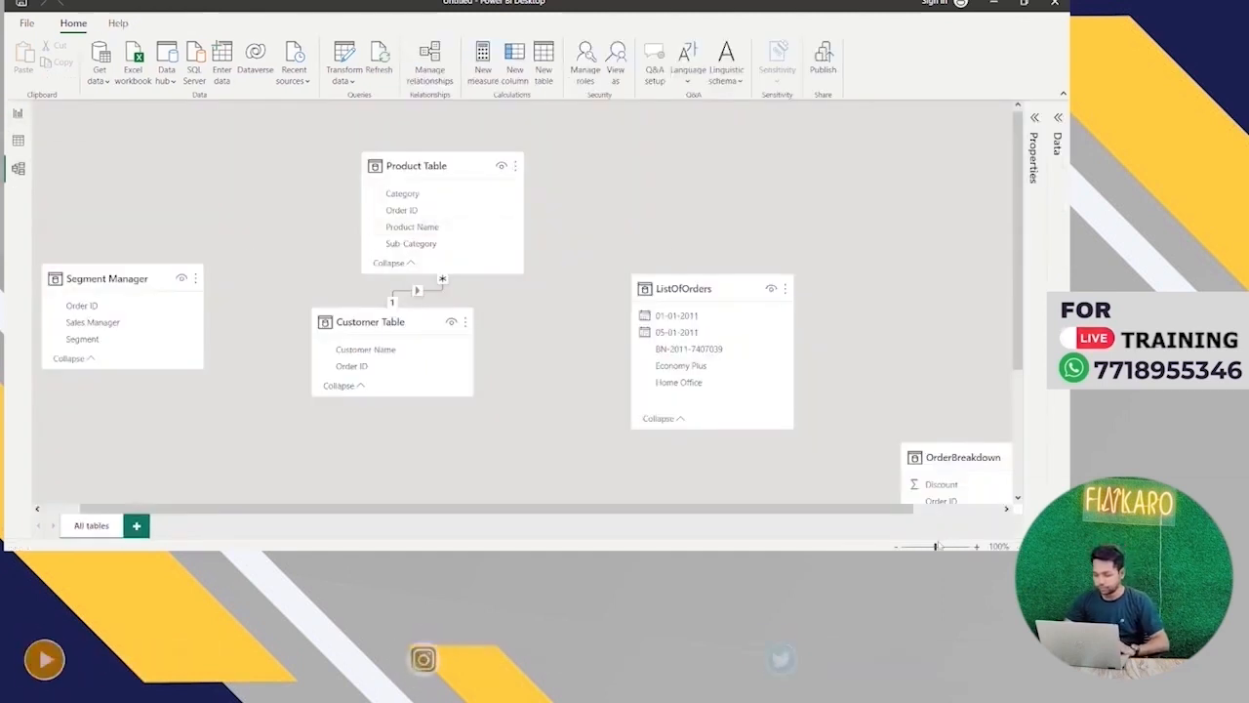
# Rearrange the model diagram with Customer Table above Segment Manager, OrderBreakdown below Product Table, and ListOfOrders above Location Details.
pyautogui.scroll(-2, 740, 365)
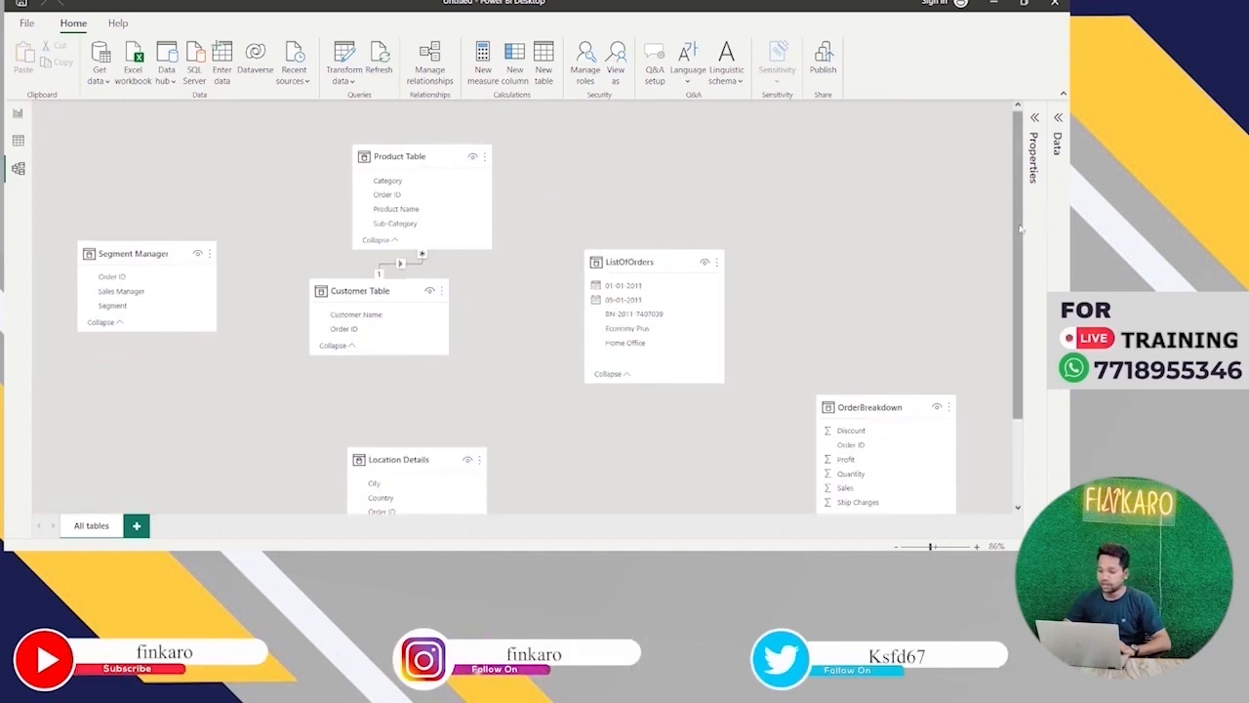
pyautogui.moveTo(1021, 229)
pyautogui.mouseDown()
pyautogui.moveTo(1021, 265)
pyautogui.moveTo(1021, 249)
pyautogui.mouseUp()
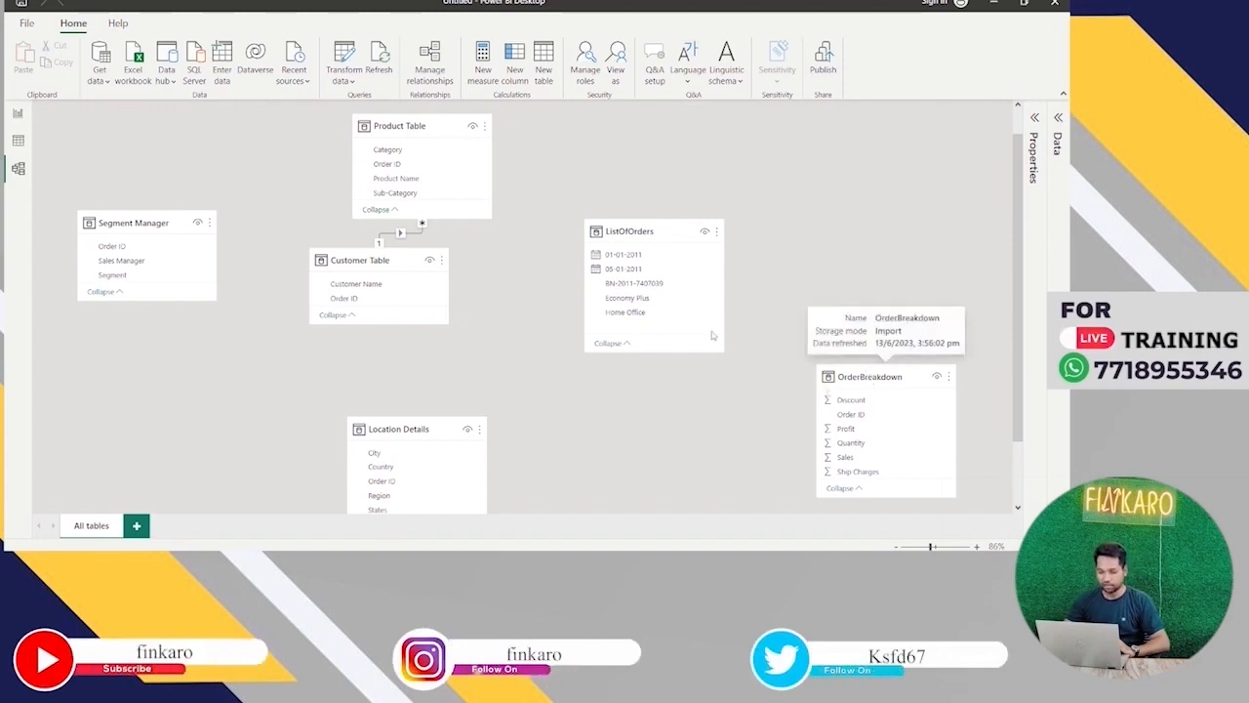
pyautogui.moveTo(626, 317); pyautogui.dragTo(870, 246)
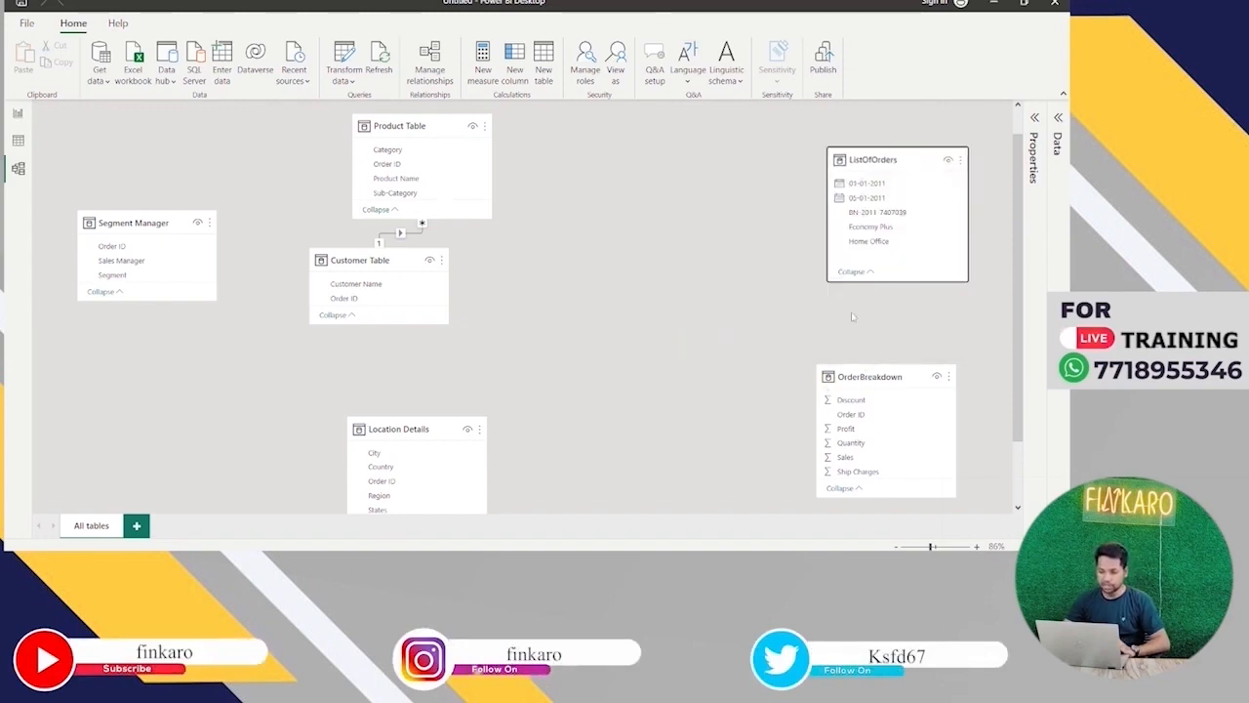
pyautogui.moveTo(853, 367); pyautogui.dragTo(528, 247)
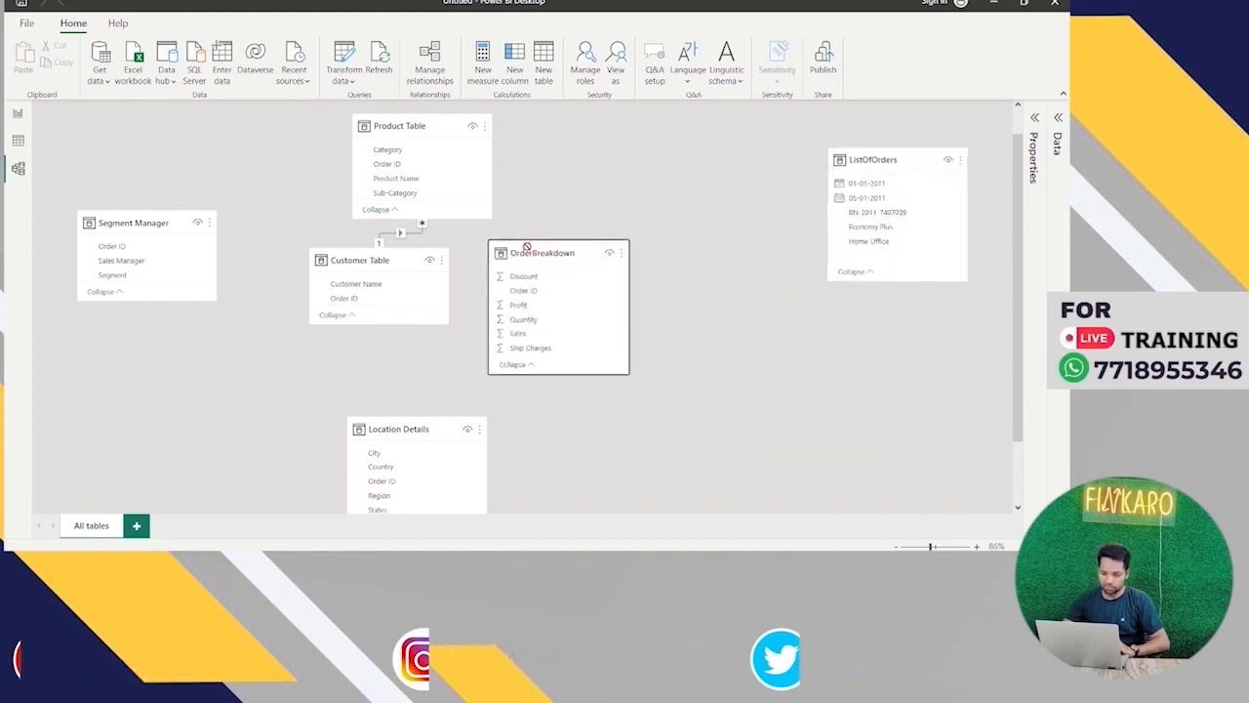
pyautogui.moveTo(407, 420); pyautogui.dragTo(752, 383)
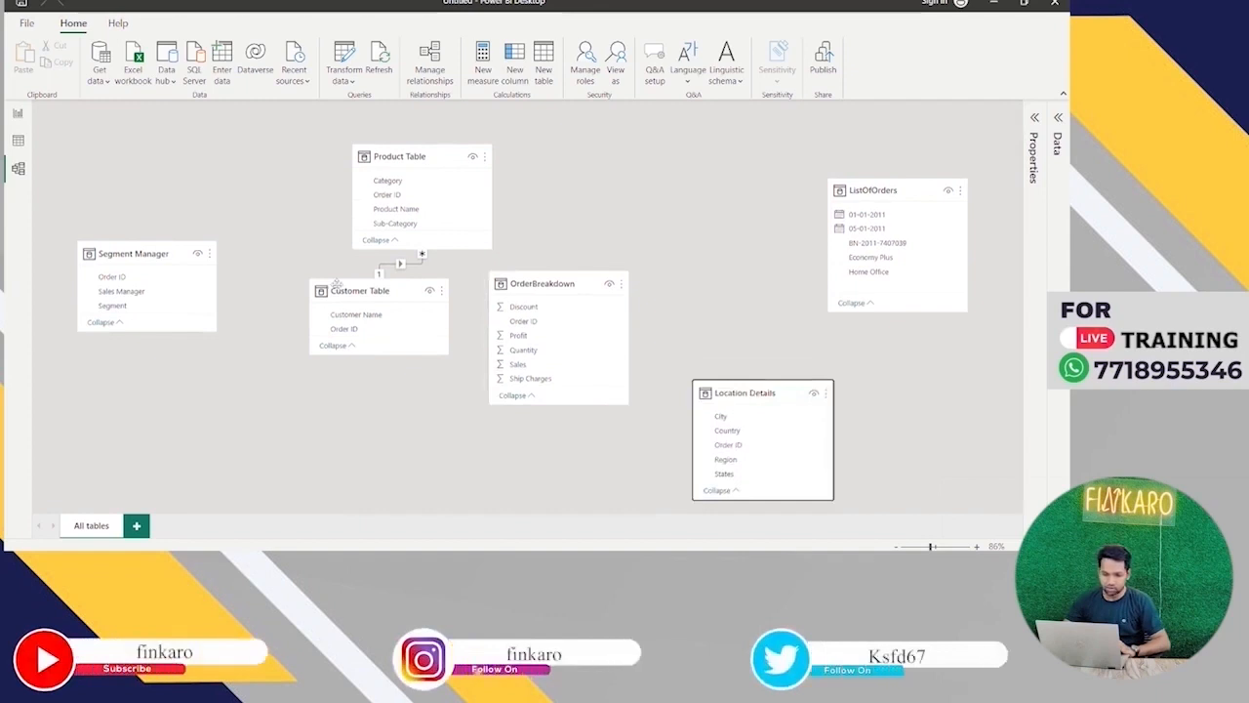
pyautogui.moveTo(337, 282); pyautogui.dragTo(153, 143)
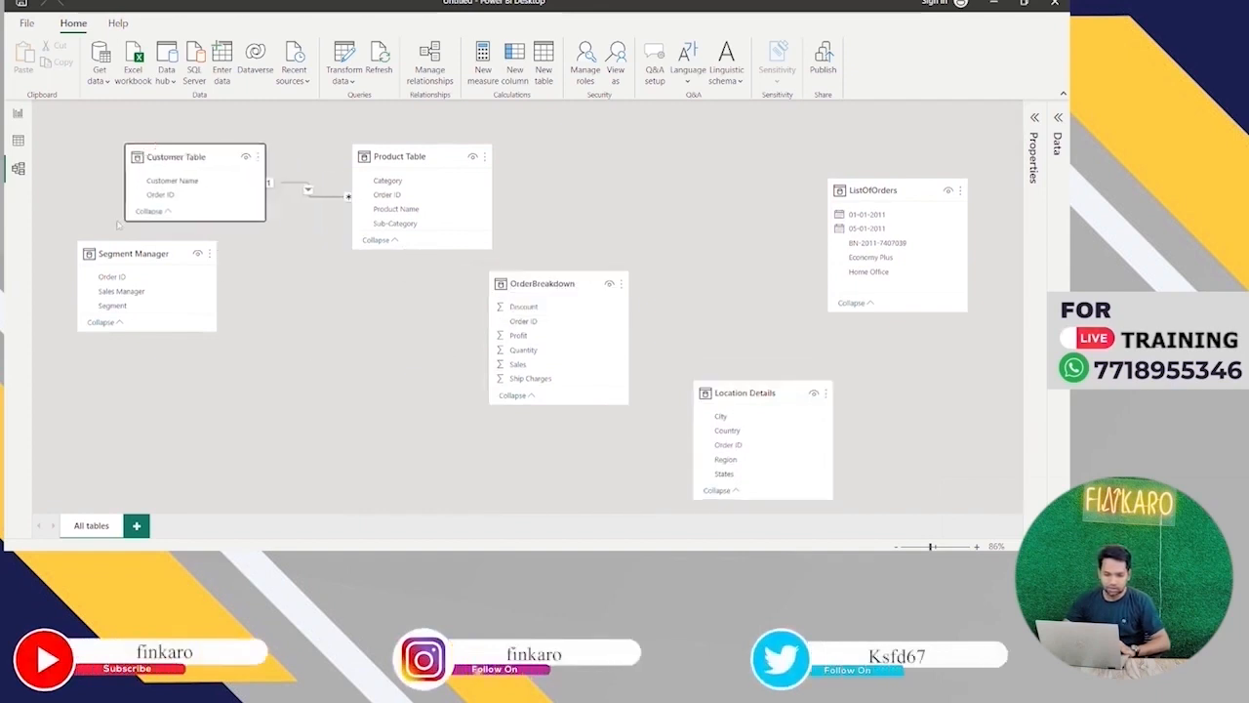
pyautogui.moveTo(117, 241); pyautogui.dragTo(131, 350)
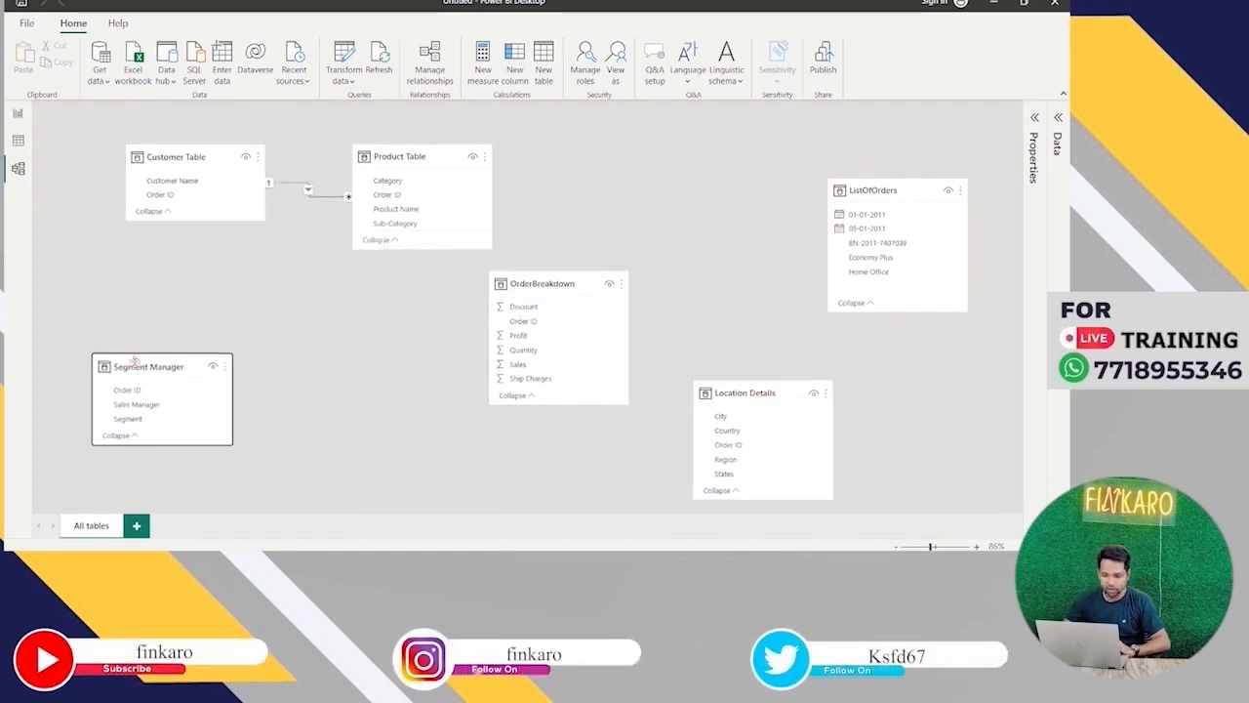
pyautogui.moveTo(543, 283); pyautogui.dragTo(414, 293)
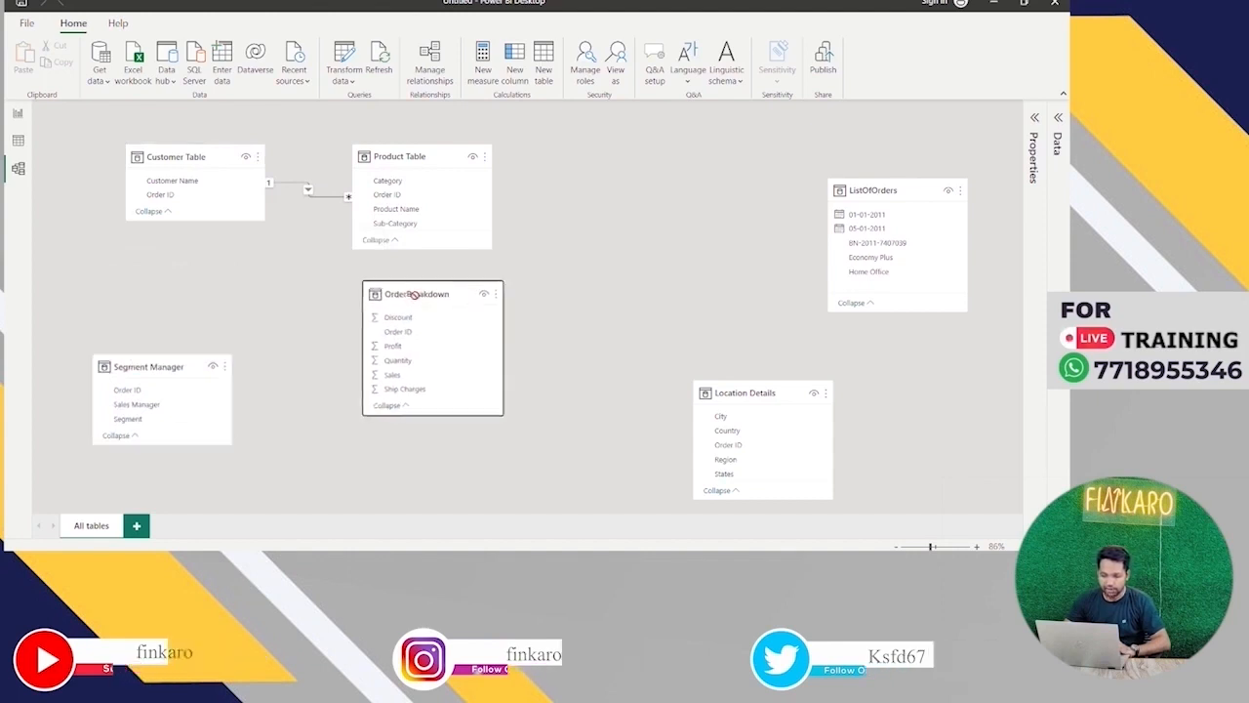
pyautogui.moveTo(869, 179); pyautogui.dragTo(680, 145)
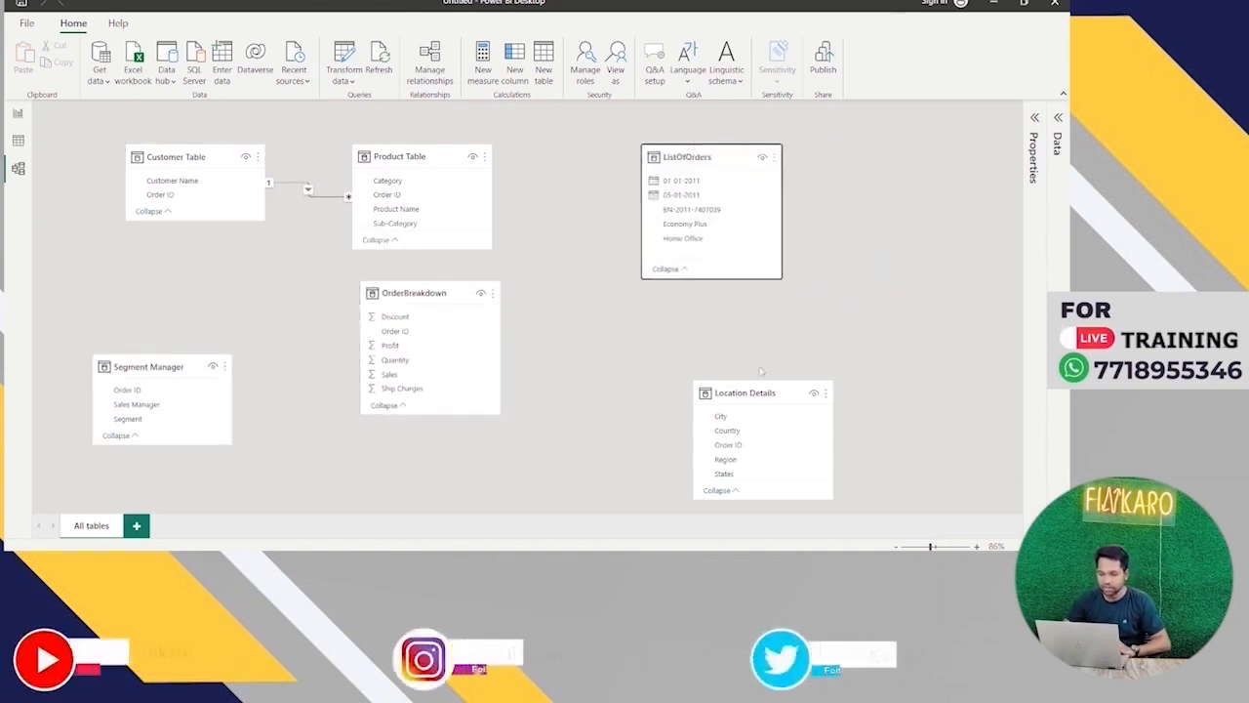
pyautogui.moveTo(747, 387); pyautogui.dragTo(640, 390)
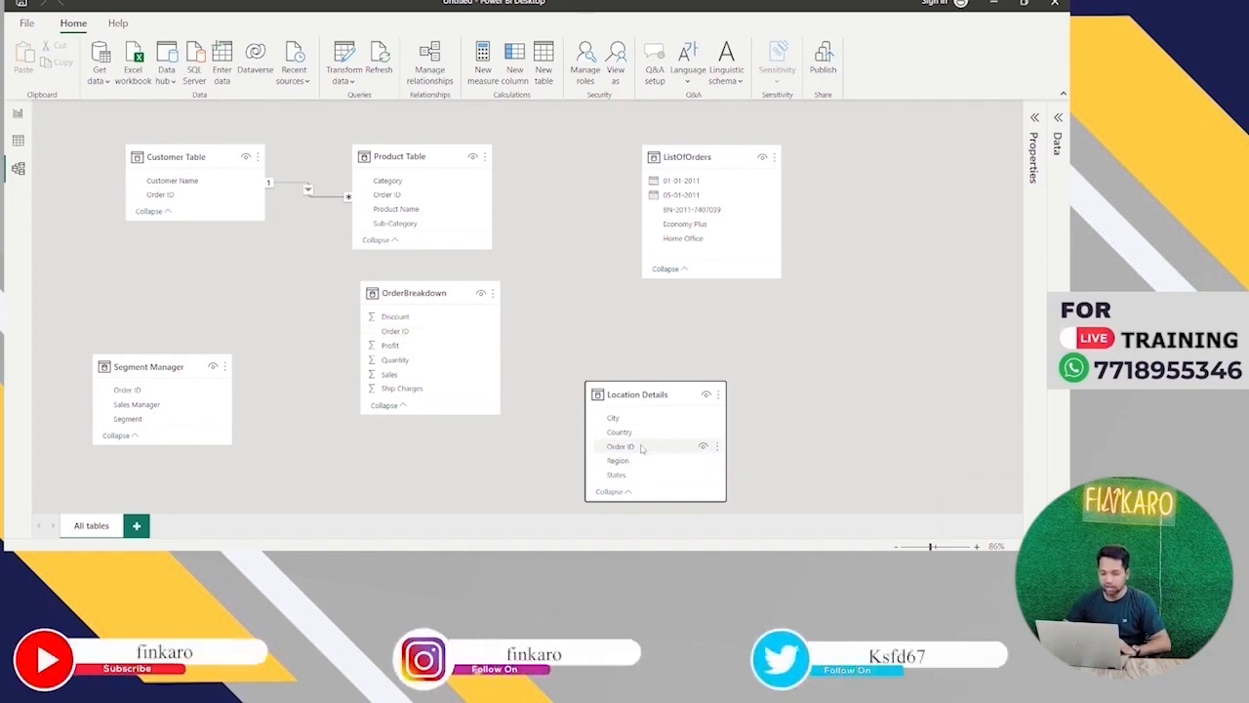
# Relate OrderBreakdown to Location Details on Order ID as an active many-to-one relationship with single cross-filter direction.
pyautogui.moveTo(641, 448); pyautogui.dragTo(462, 331)
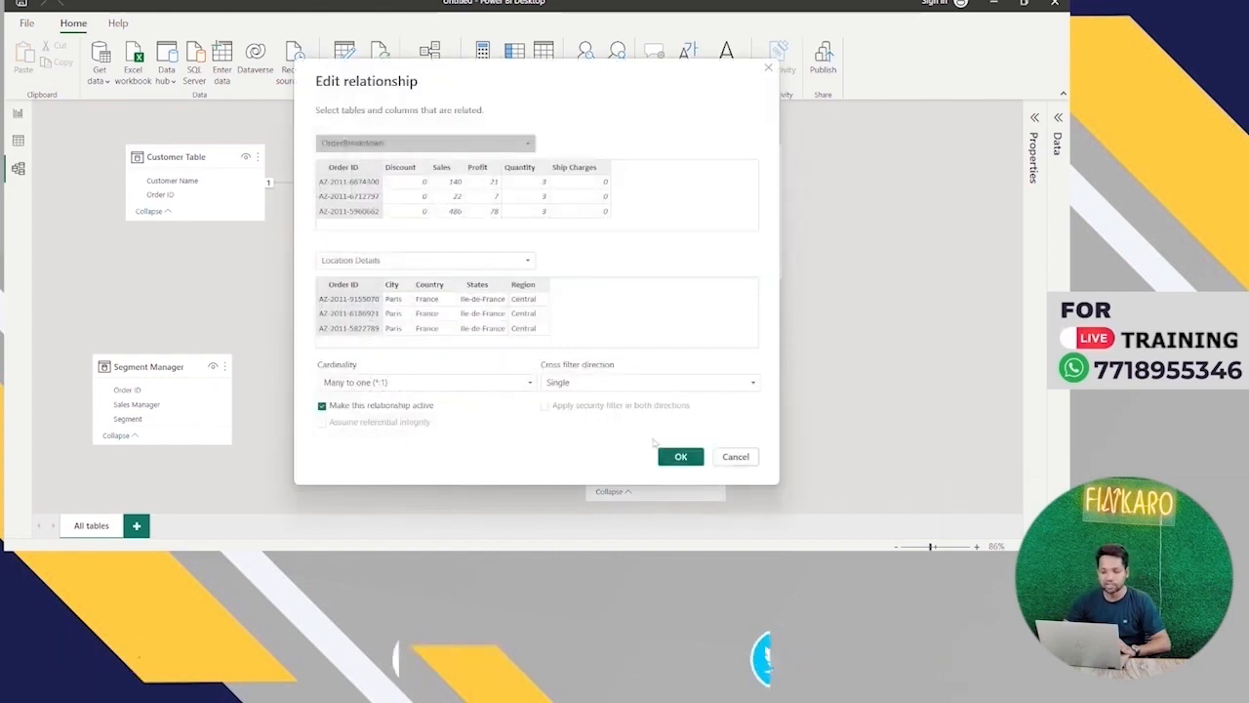
pyautogui.click(677, 456)
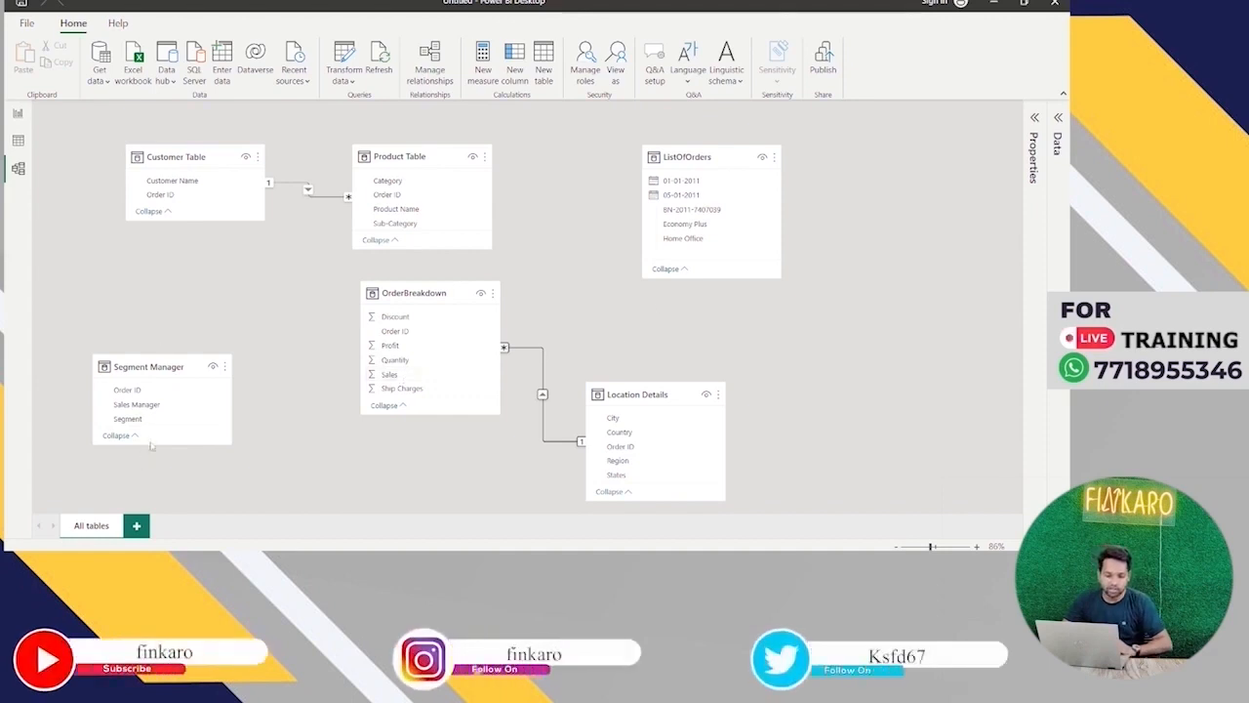
# Delete the relationship between Customer Table and Product Table, and lengthen the Segment Manager and Customer Table cards.
pyautogui.moveTo(149, 445); pyautogui.dragTo(143, 463)
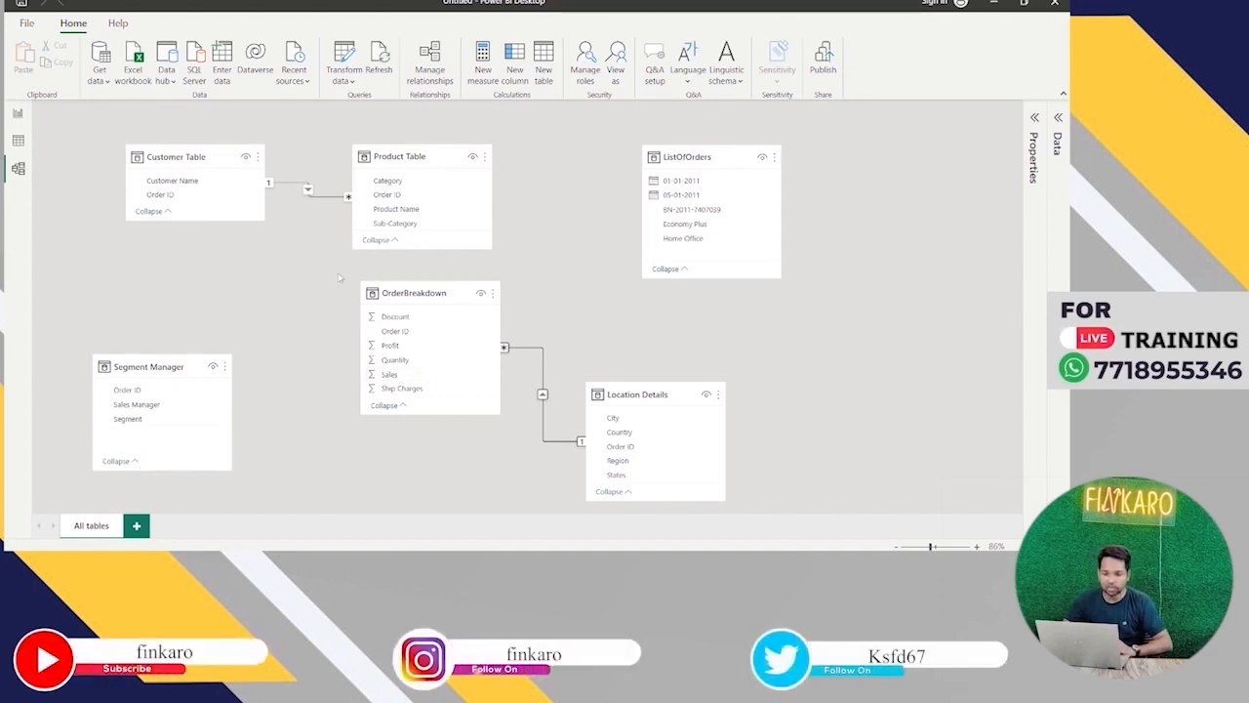
pyautogui.rightClick(327, 200)
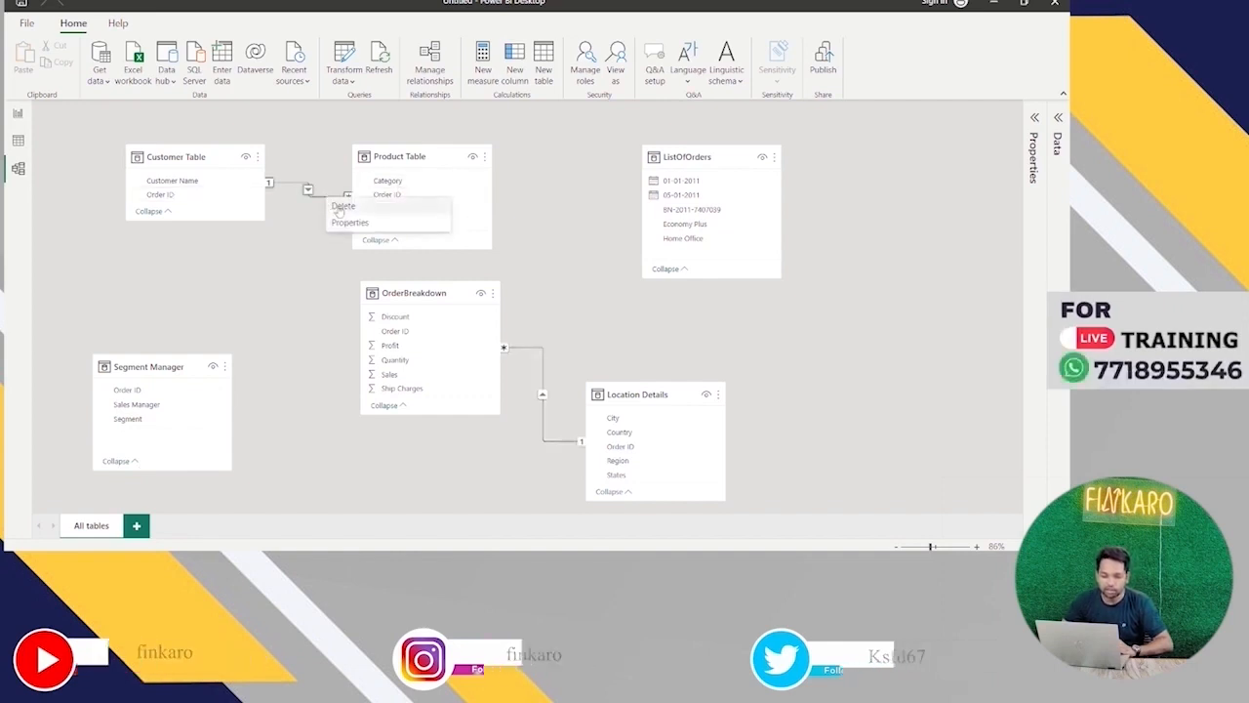
pyautogui.click(340, 209)
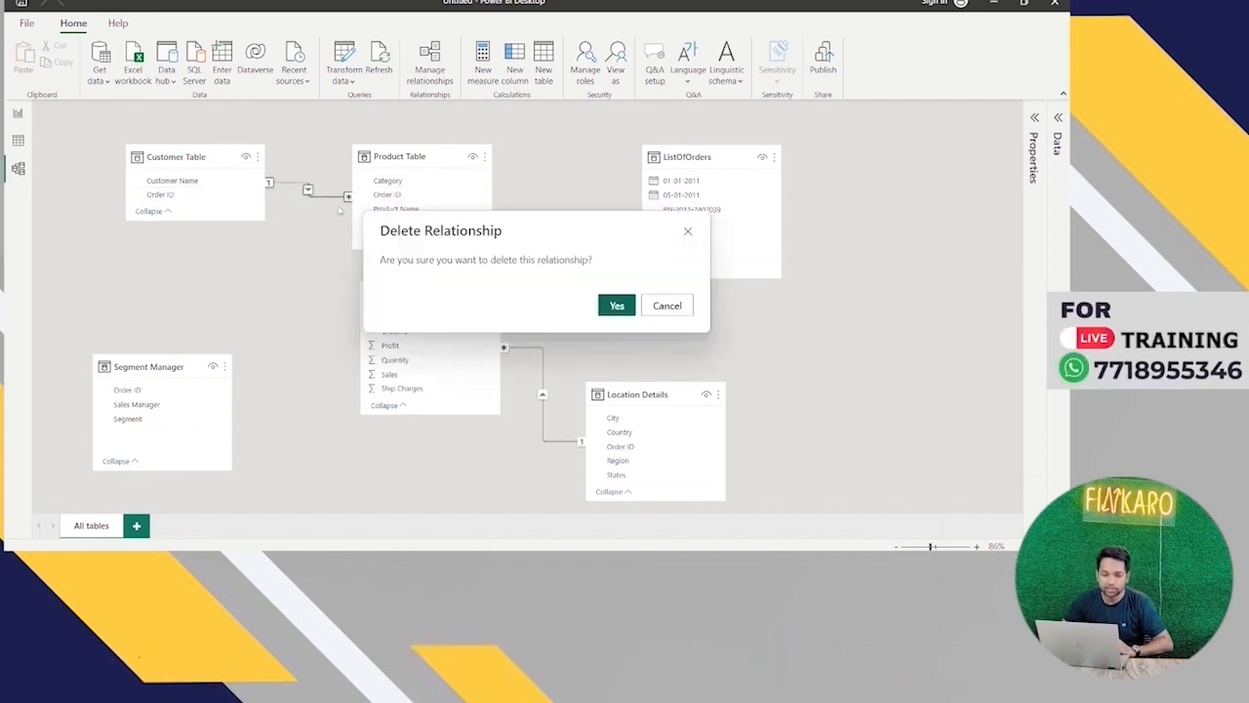
pyautogui.click(617, 305)
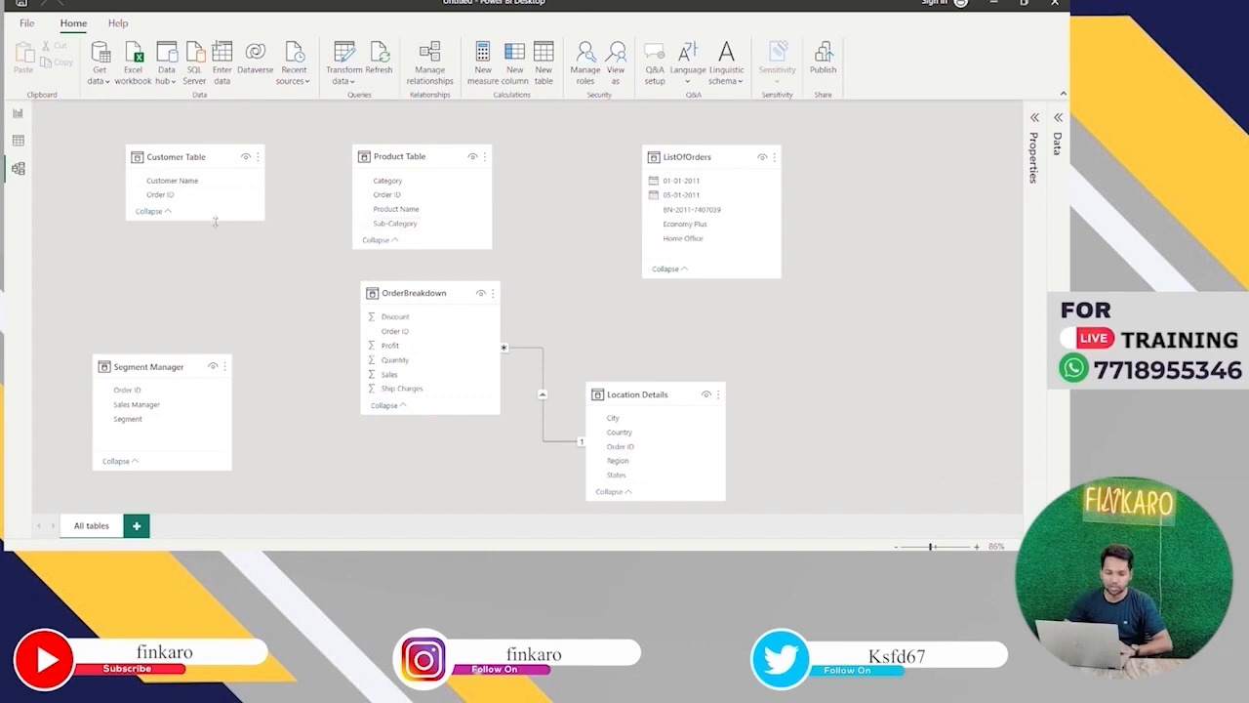
pyautogui.moveTo(215, 218); pyautogui.dragTo(211, 261)
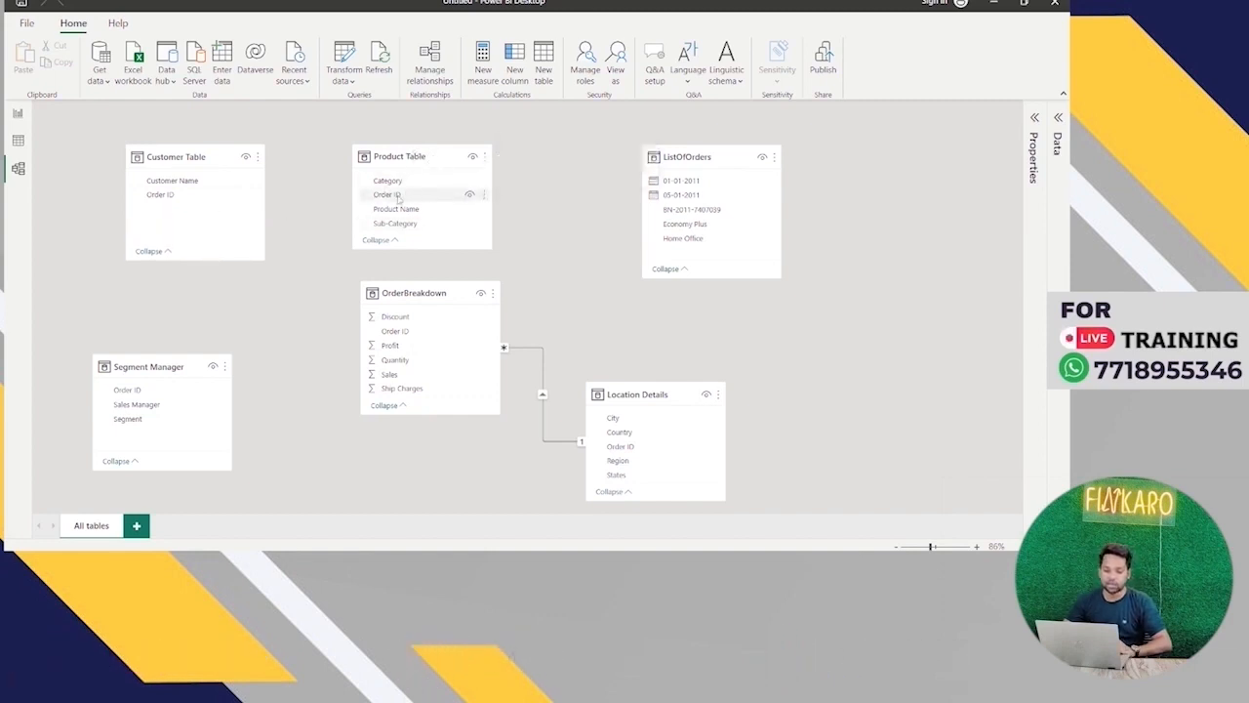
# Create an active many-to-many relationship between Product Table and OrderBreakdown on Order ID, with cross-filter direction Both.
pyautogui.moveTo(398, 198); pyautogui.dragTo(422, 334)
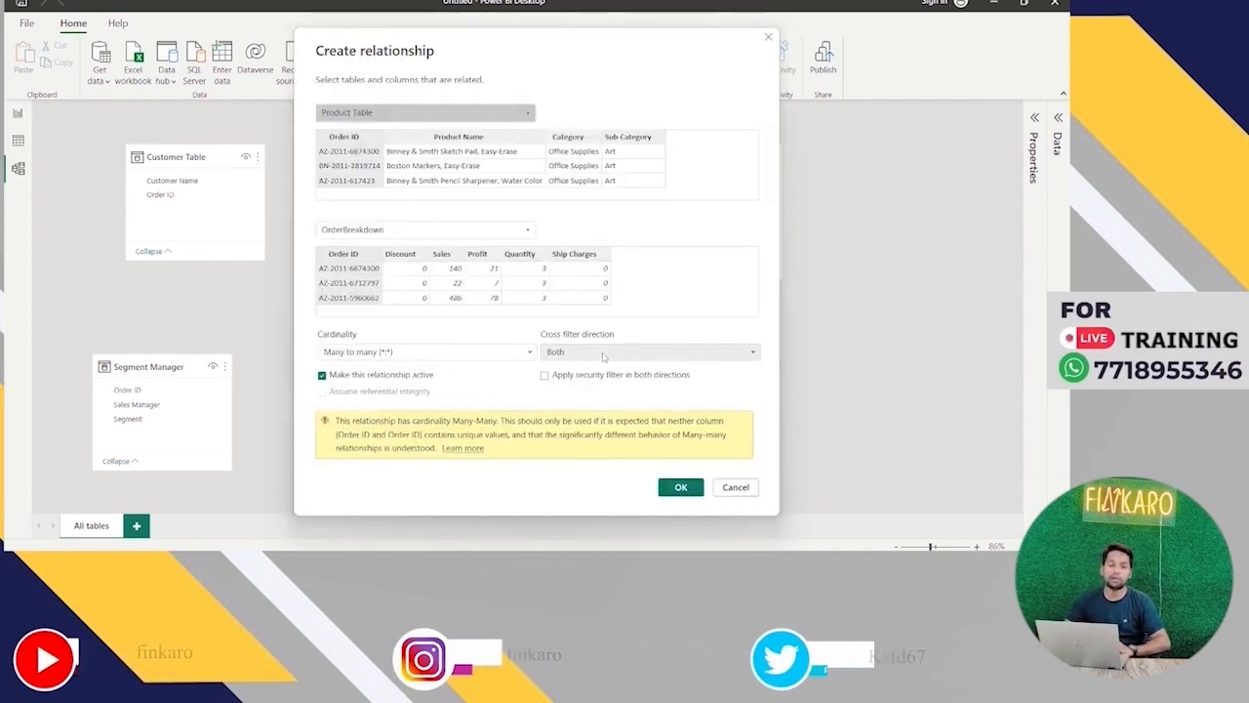
pyautogui.click(683, 488)
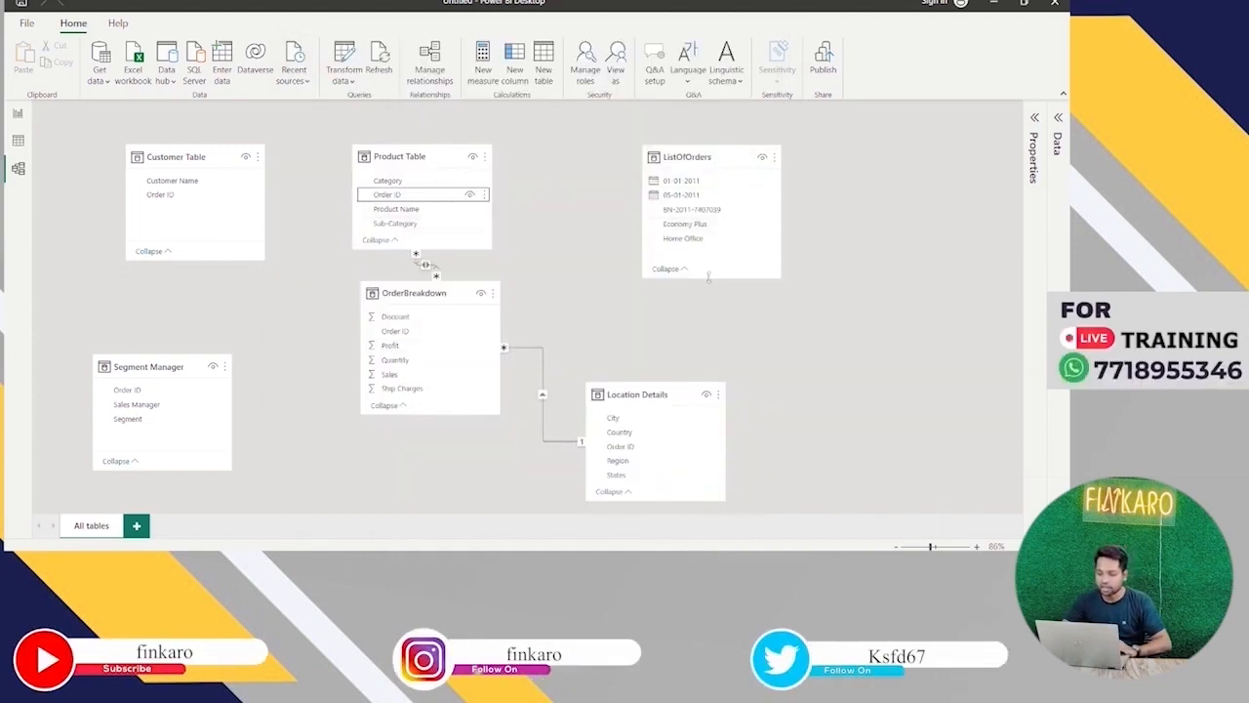
# Lengthen the ListOfOrders and OrderBreakdown cards in the model diagram.
pyautogui.moveTo(709, 277); pyautogui.dragTo(709, 323)
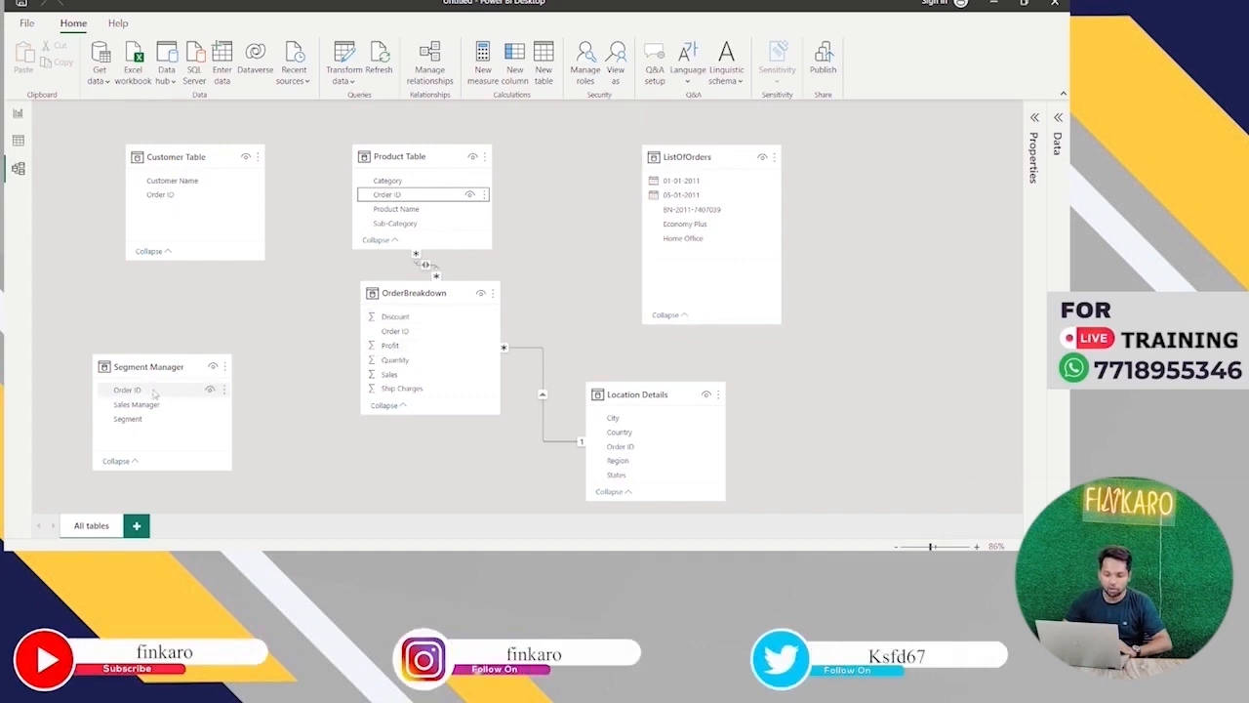
pyautogui.moveTo(154, 394)
pyautogui.mouseDown()
pyautogui.moveTo(297, 332)
pyautogui.moveTo(366, 332)
pyautogui.moveTo(157, 369)
pyautogui.moveTo(154, 391)
pyautogui.mouseUp()
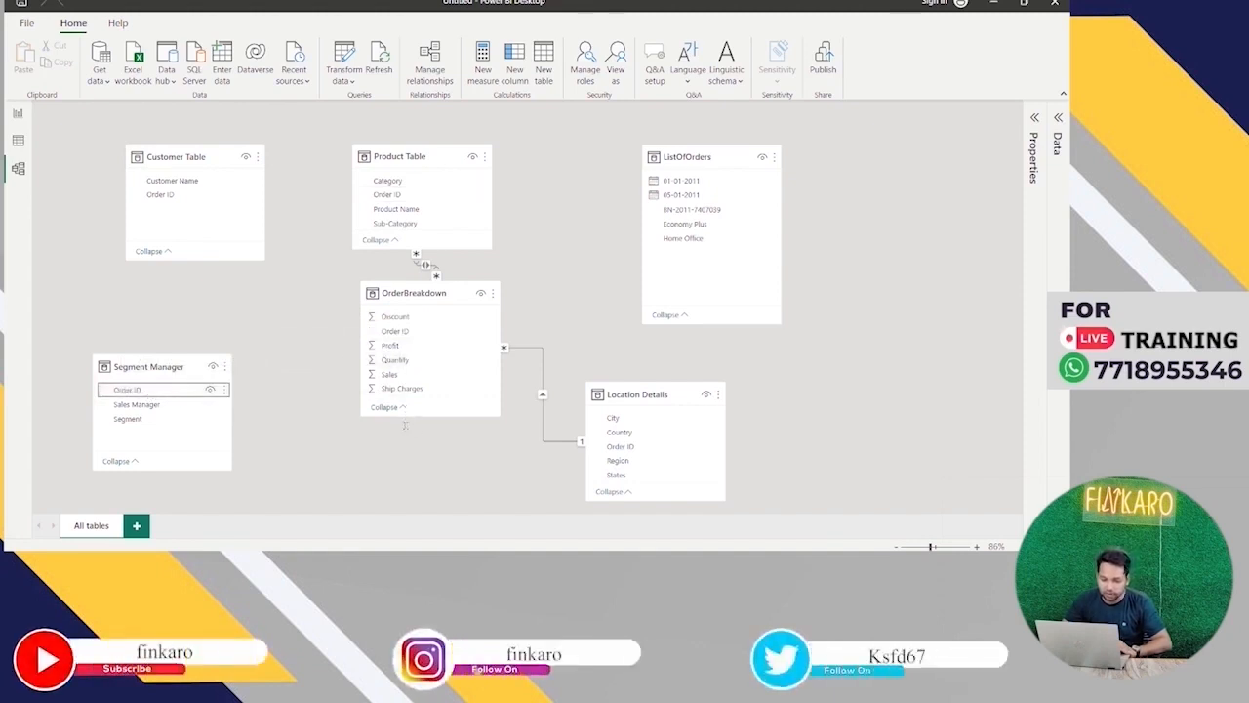
pyautogui.moveTo(404, 425); pyautogui.dragTo(396, 478)
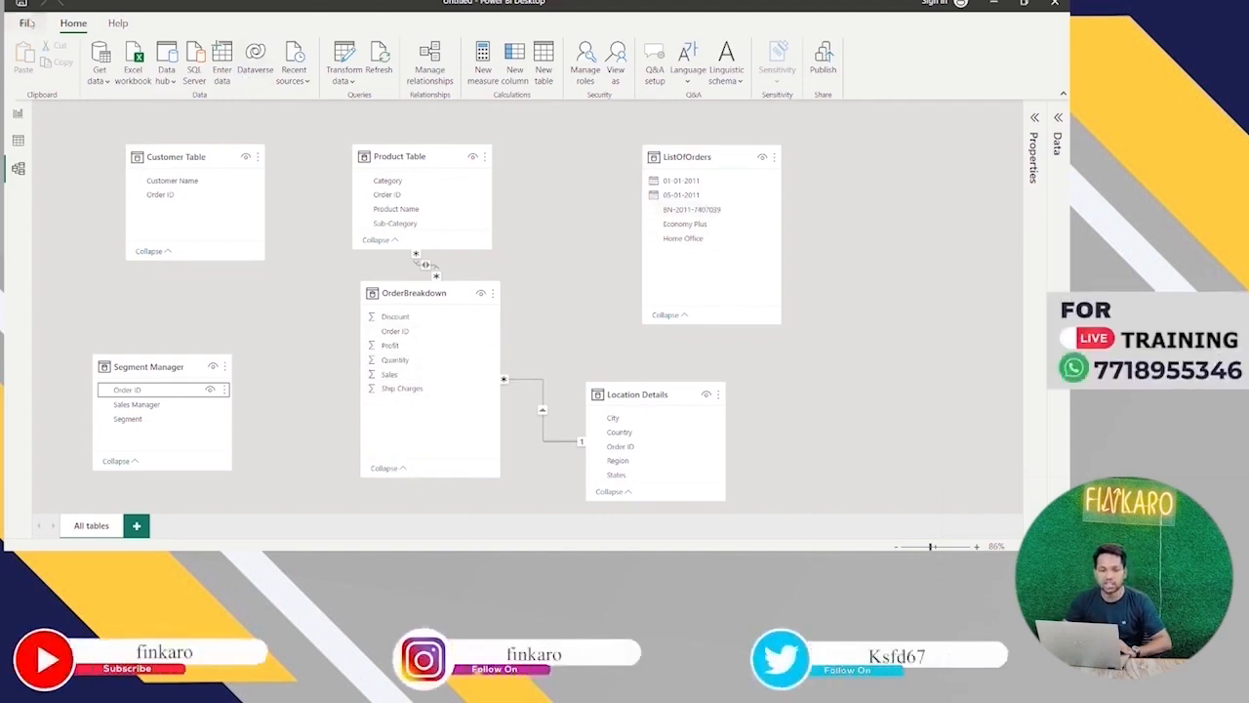
# Open the Power Query Editor and display the ListOfOrders query.
pyautogui.click(343, 58)
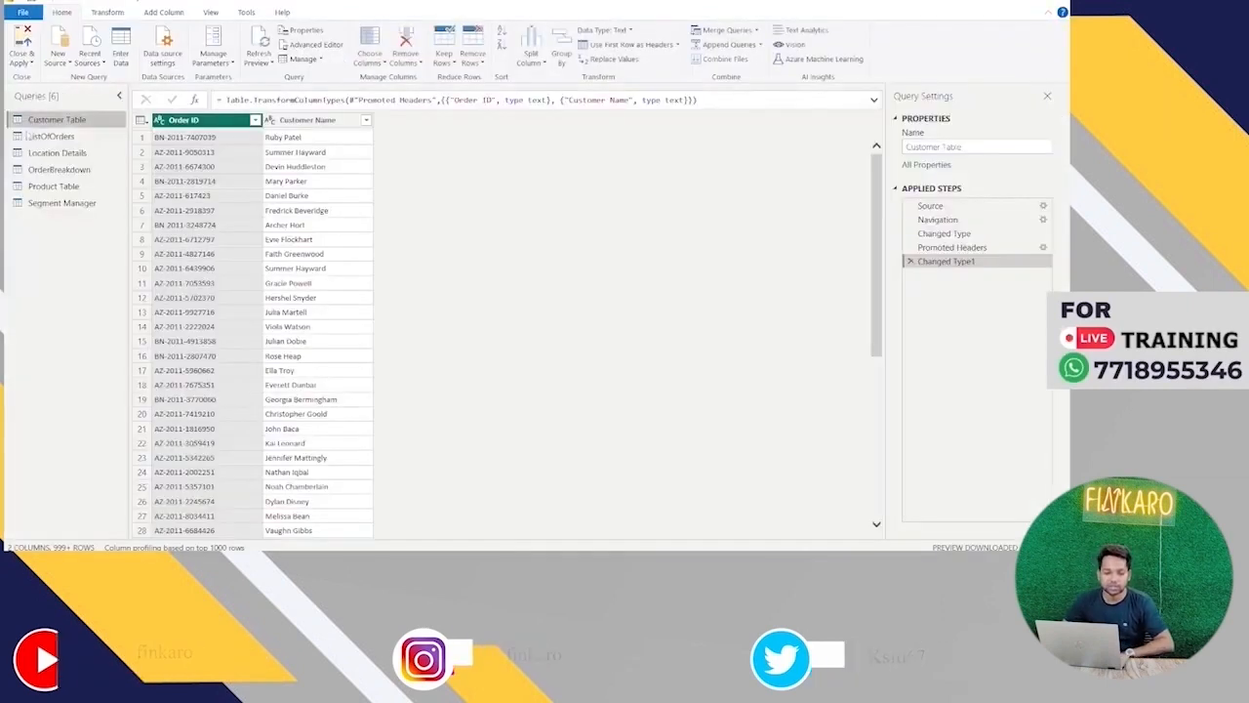
pyautogui.click(51, 137)
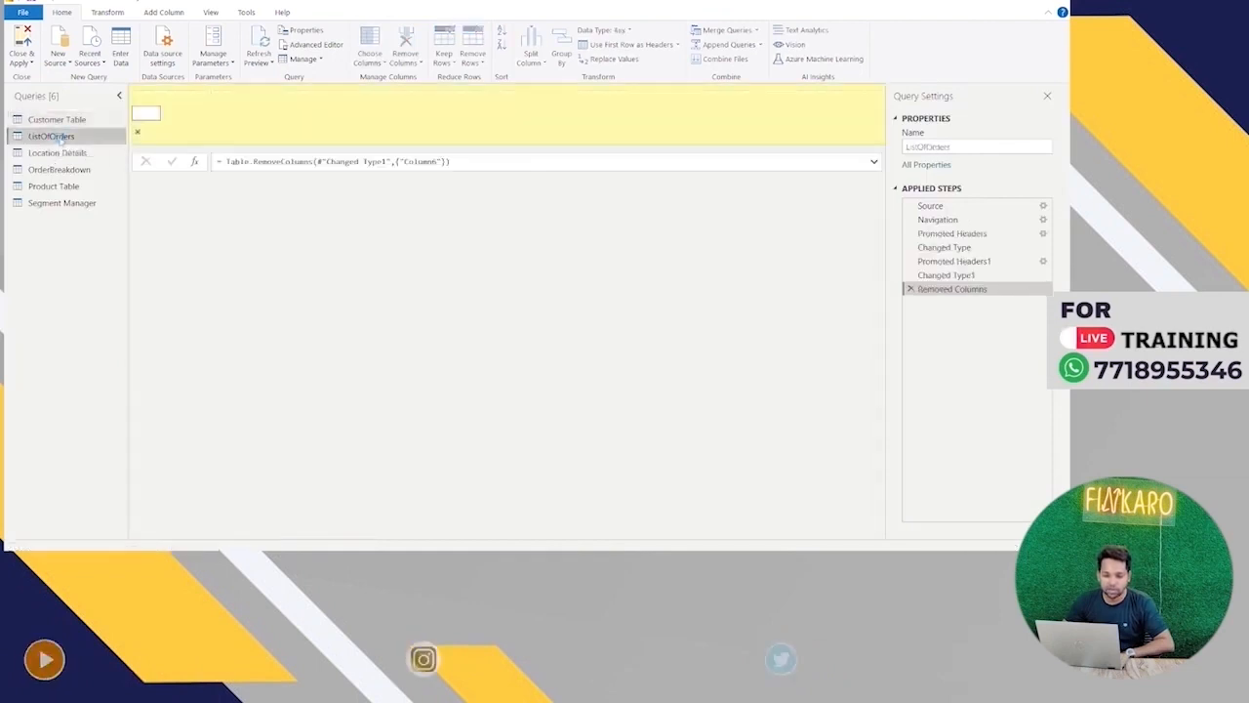
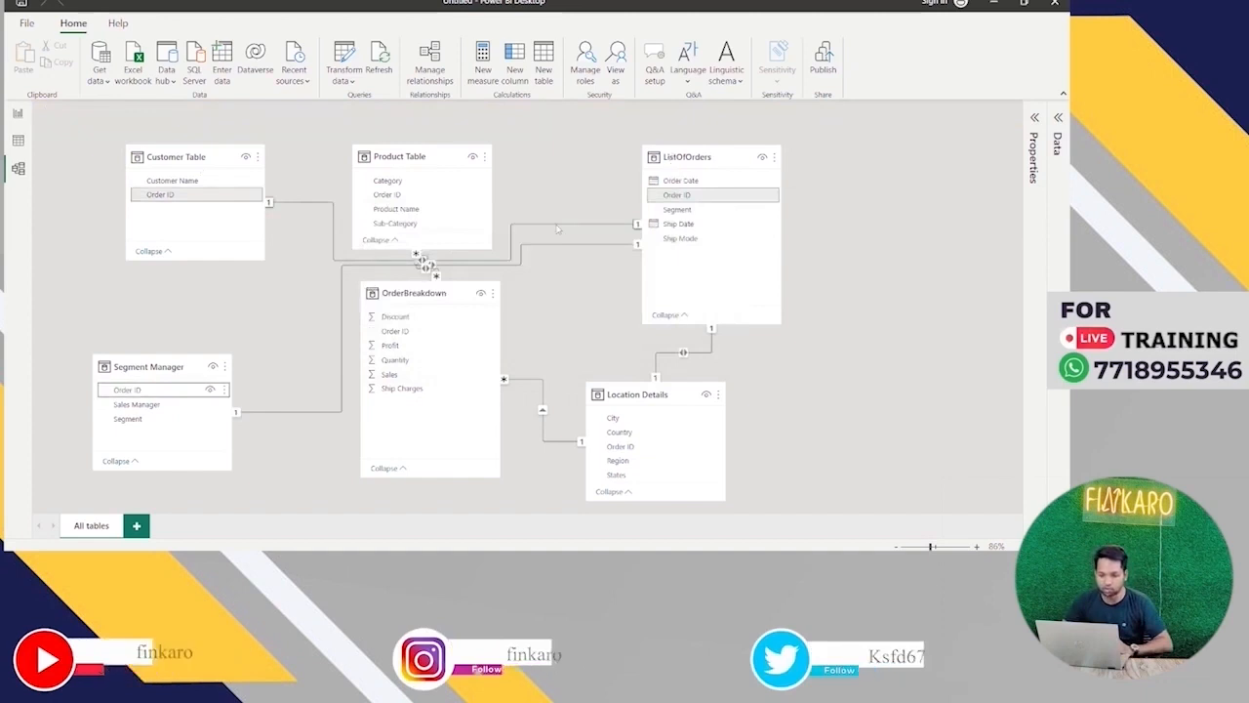
# Delete the relationships linking ListOfOrders with Customer Table and with Segment Manager.
pyautogui.rightClick(557, 228)
pyautogui.click(569, 234)
pyautogui.click(625, 304)
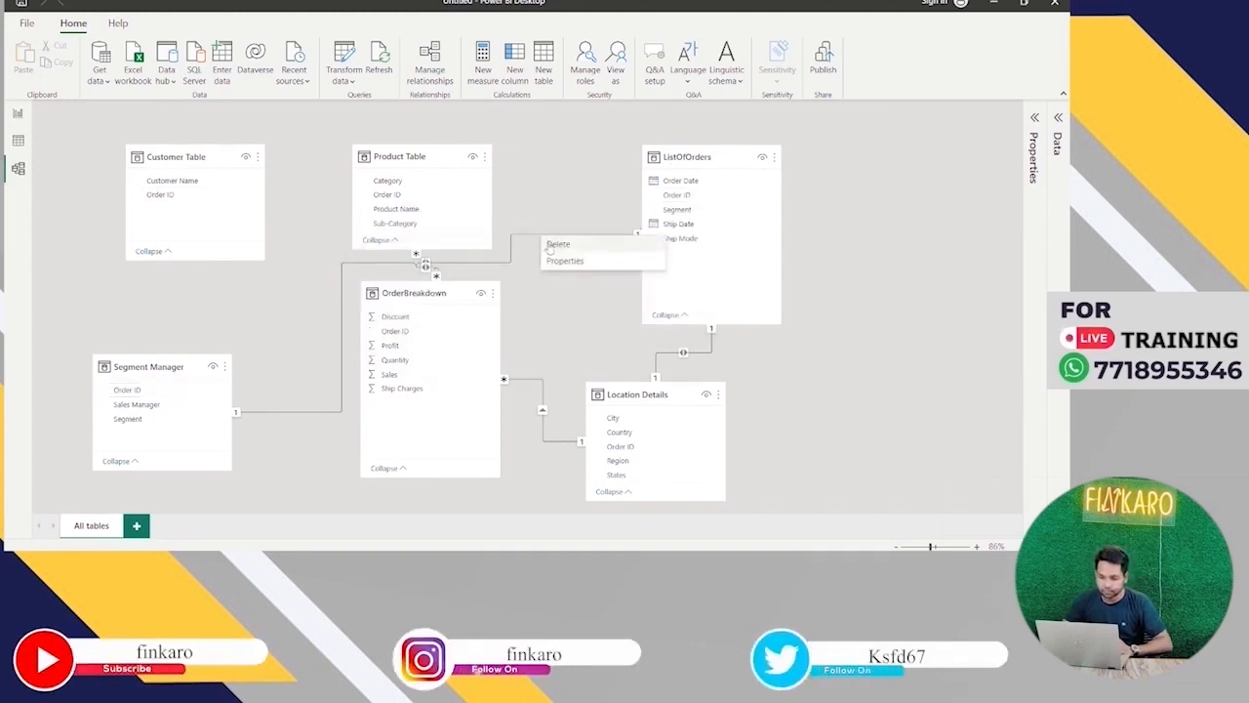
pyautogui.press('Delete')
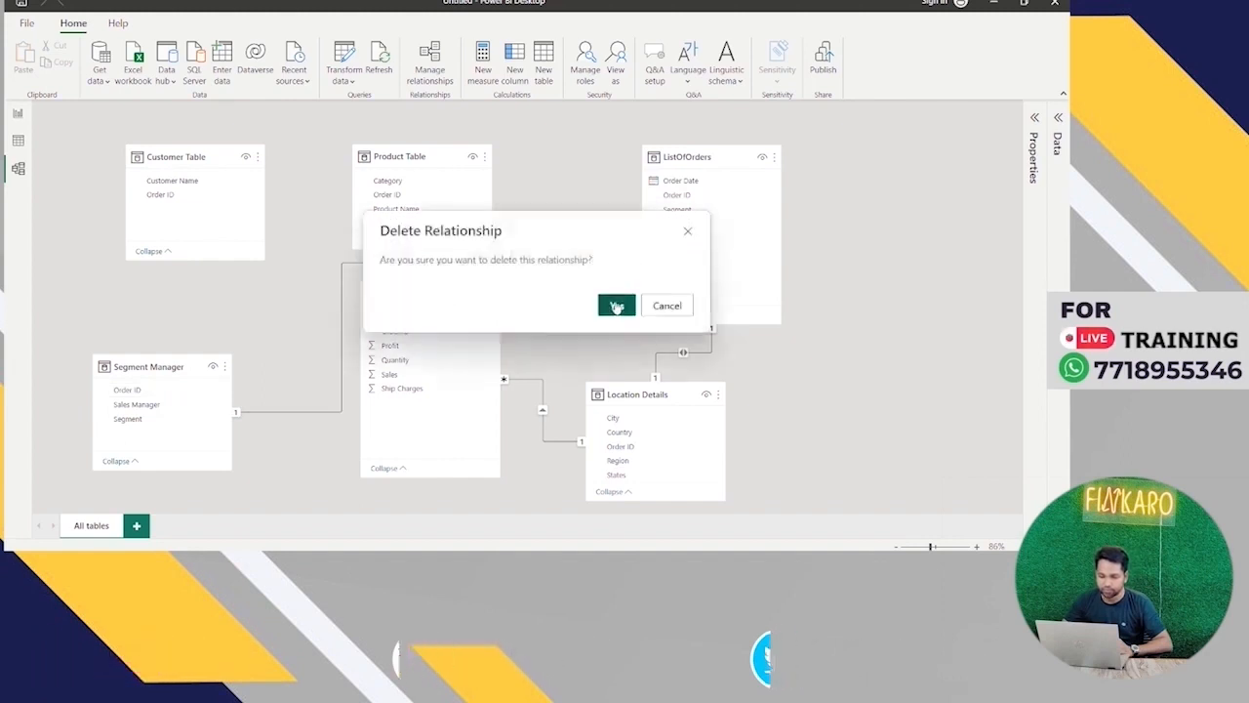
pyautogui.click(613, 303)
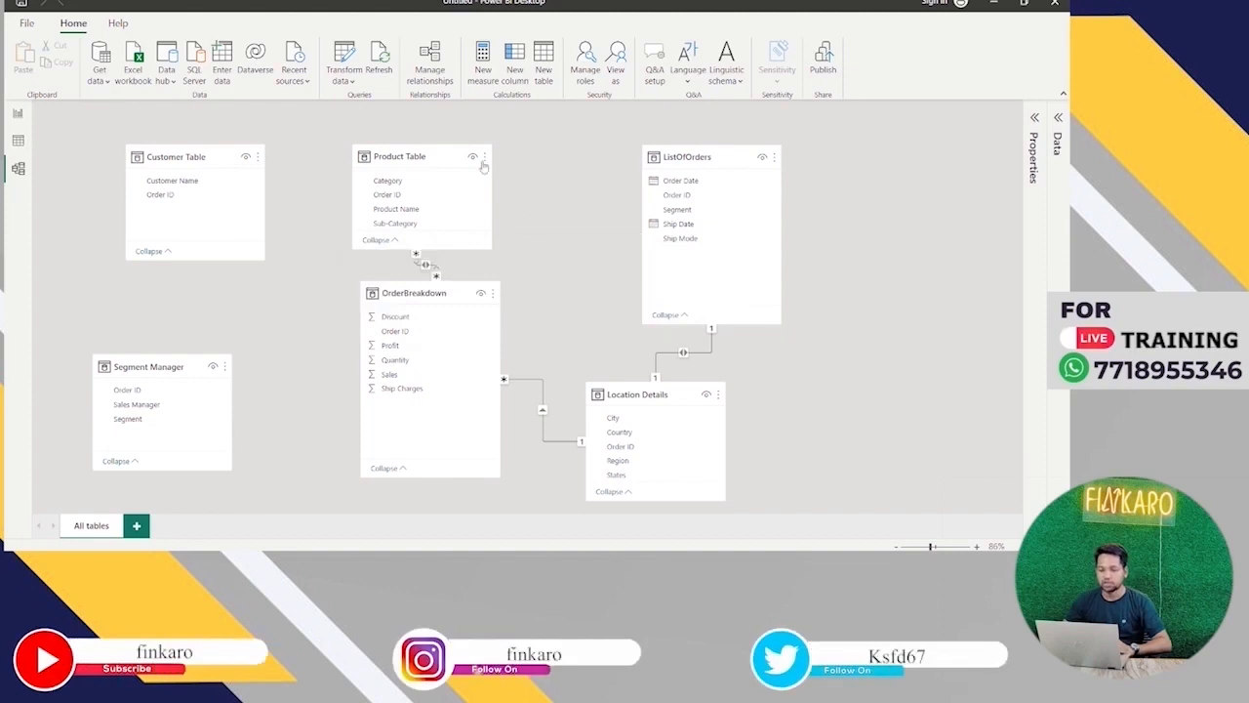
# Nudge the Product Table card slightly and relate ListOfOrders to OrderBreakdown on Order ID.
pyautogui.moveTo(430, 156); pyautogui.dragTo(438, 137)
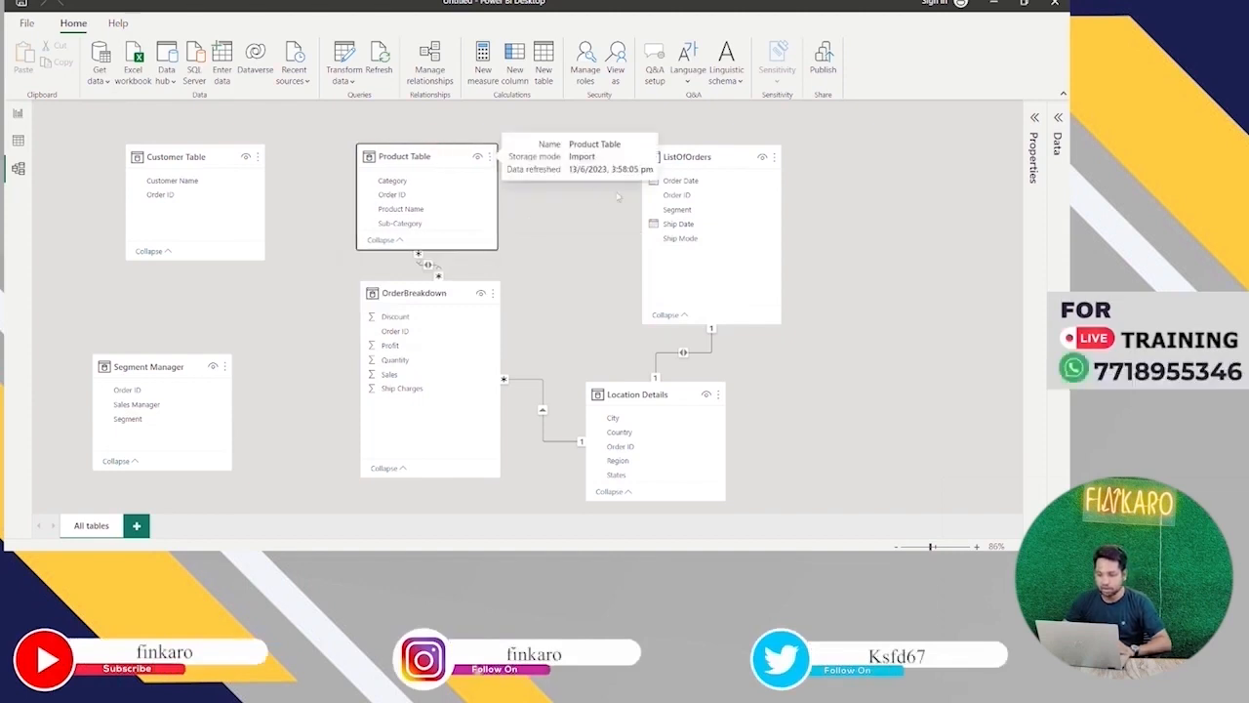
pyautogui.moveTo(694, 199); pyautogui.dragTo(442, 337)
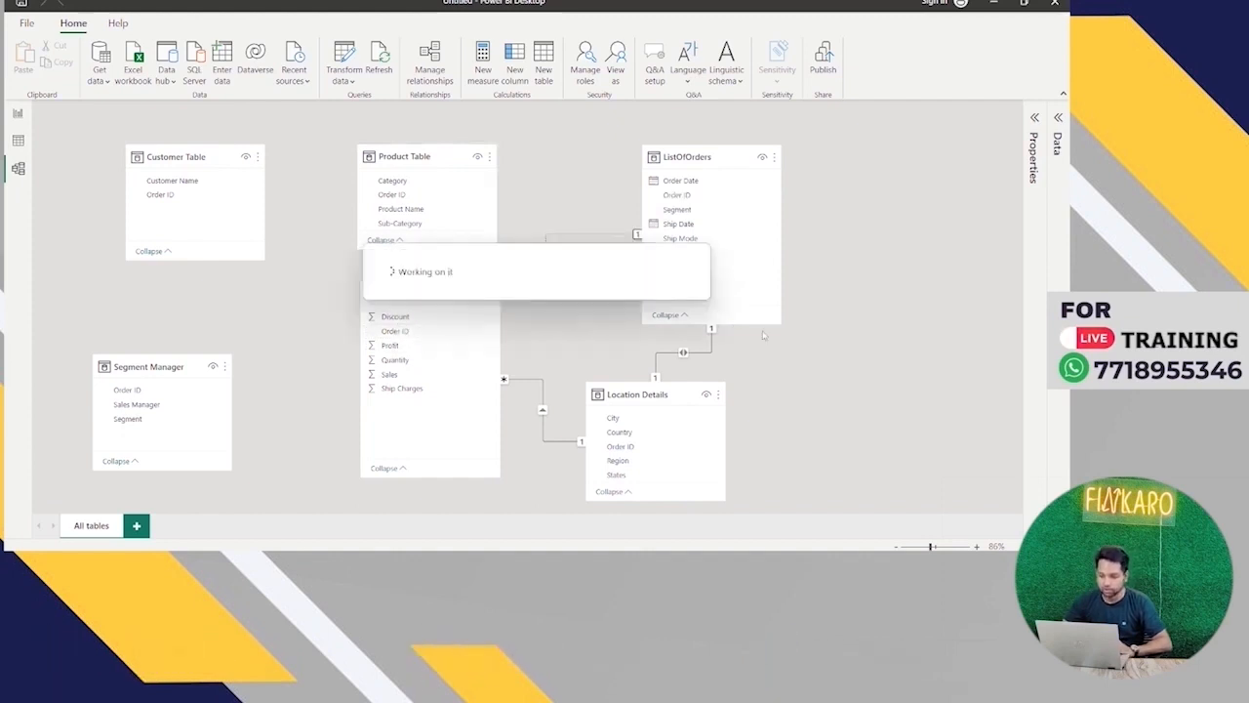
# Delete the relationship linking ListOfOrders with Location Details.
pyautogui.rightClick(711, 355)
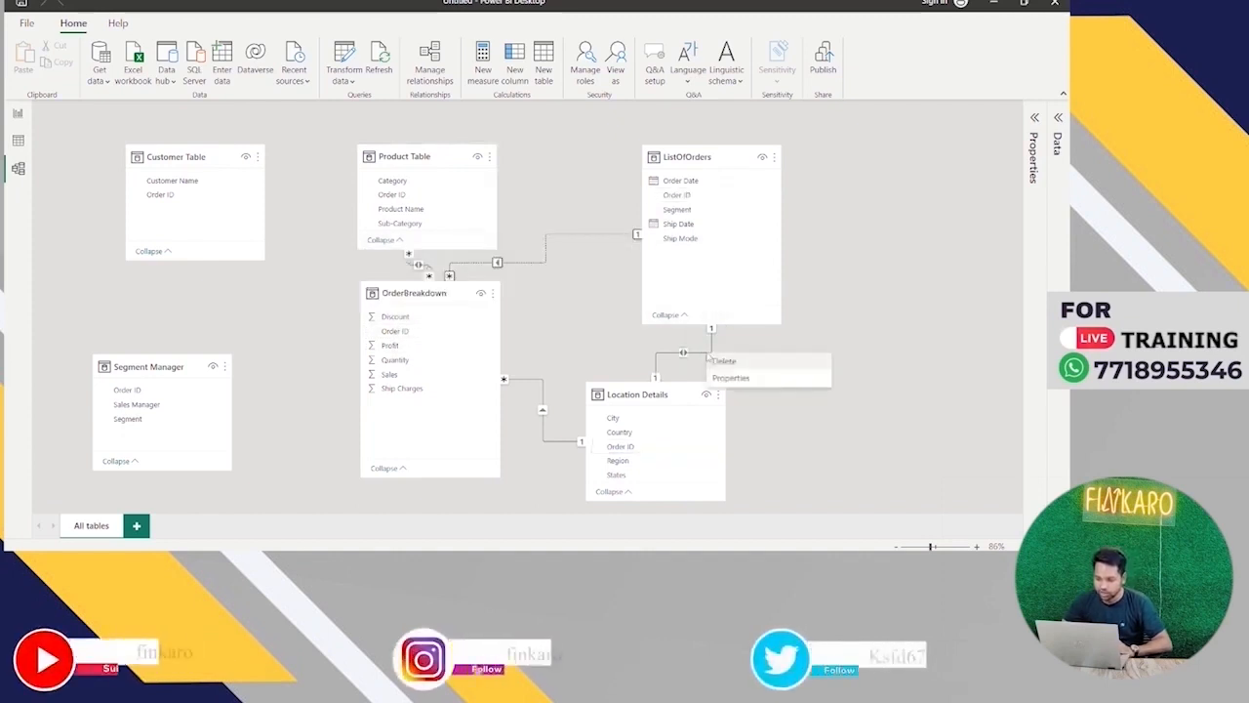
pyautogui.click(722, 362)
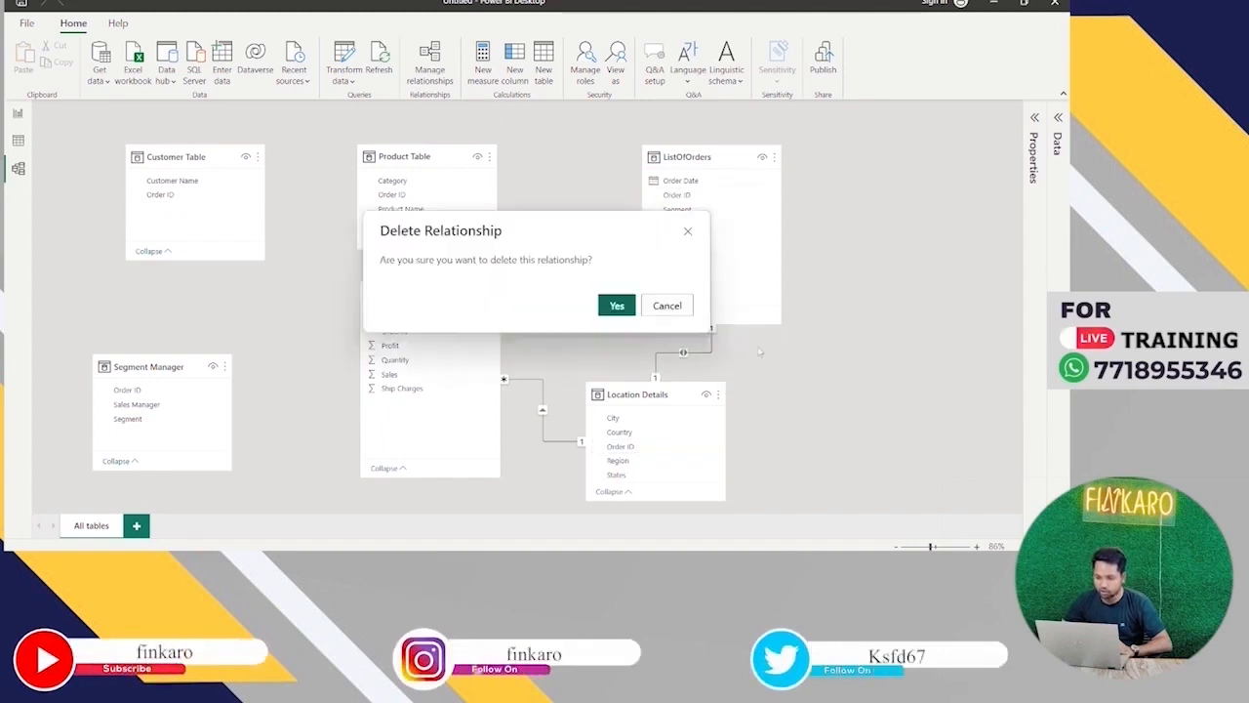
pyautogui.click(619, 306)
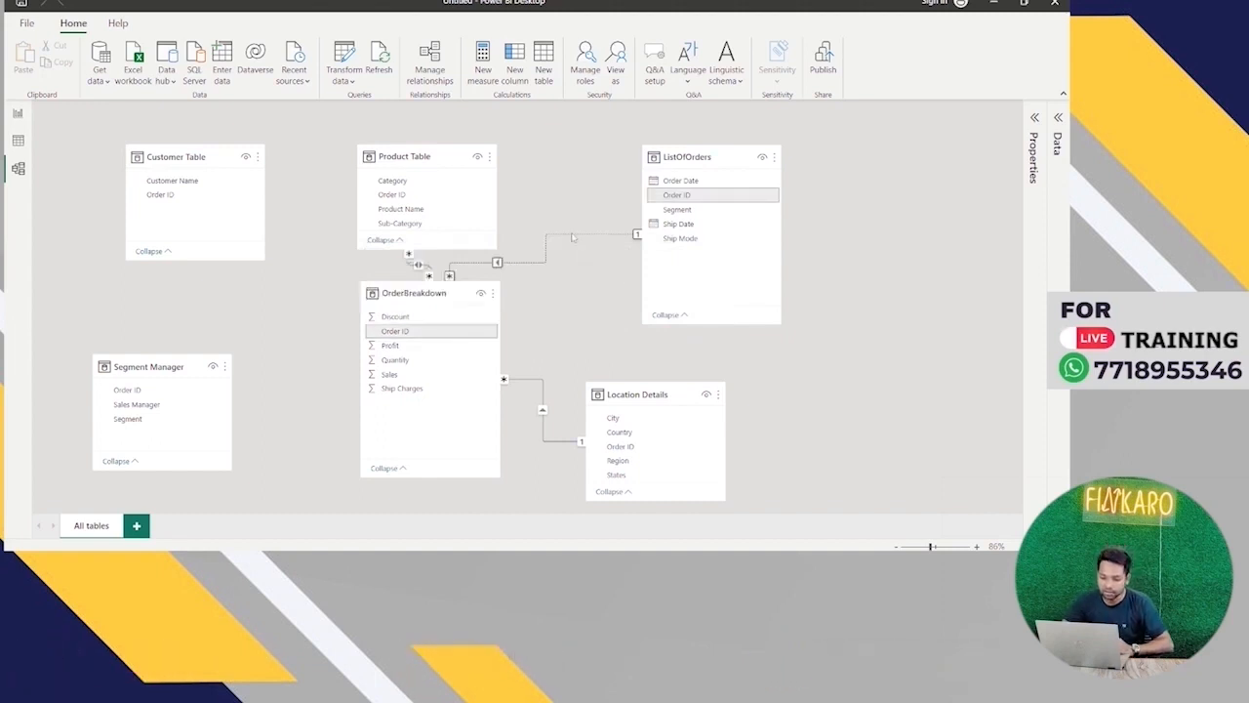
# Shift the Product Table card slightly and relate Customer Table to OrderBreakdown on Order ID.
pyautogui.moveTo(450, 152); pyautogui.dragTo(435, 119)
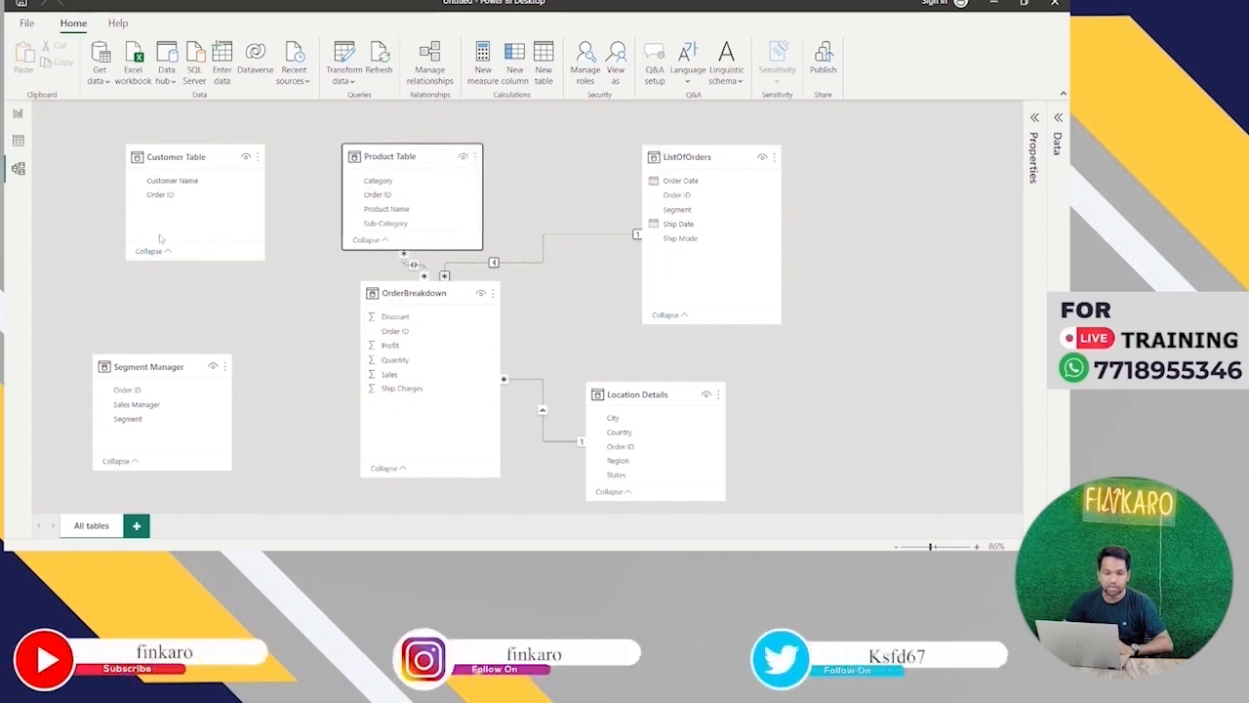
pyautogui.moveTo(178, 195); pyautogui.dragTo(360, 327)
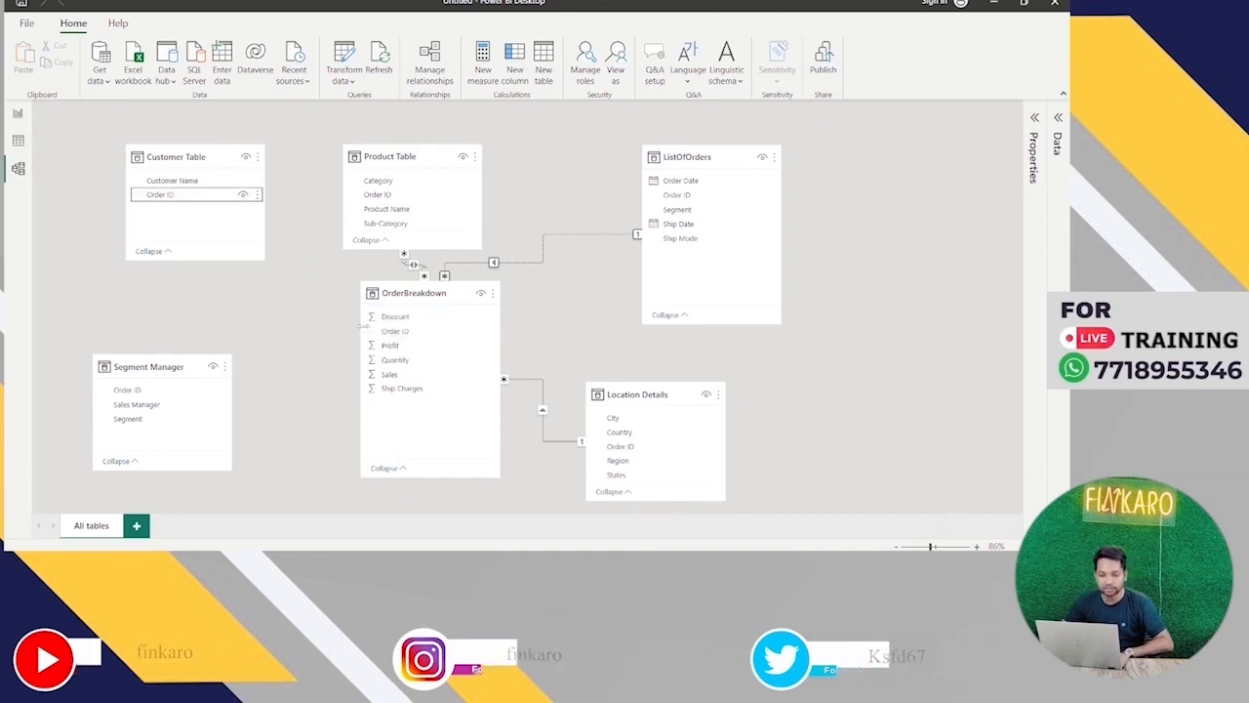
pyautogui.moveTo(191, 198); pyautogui.dragTo(405, 335)
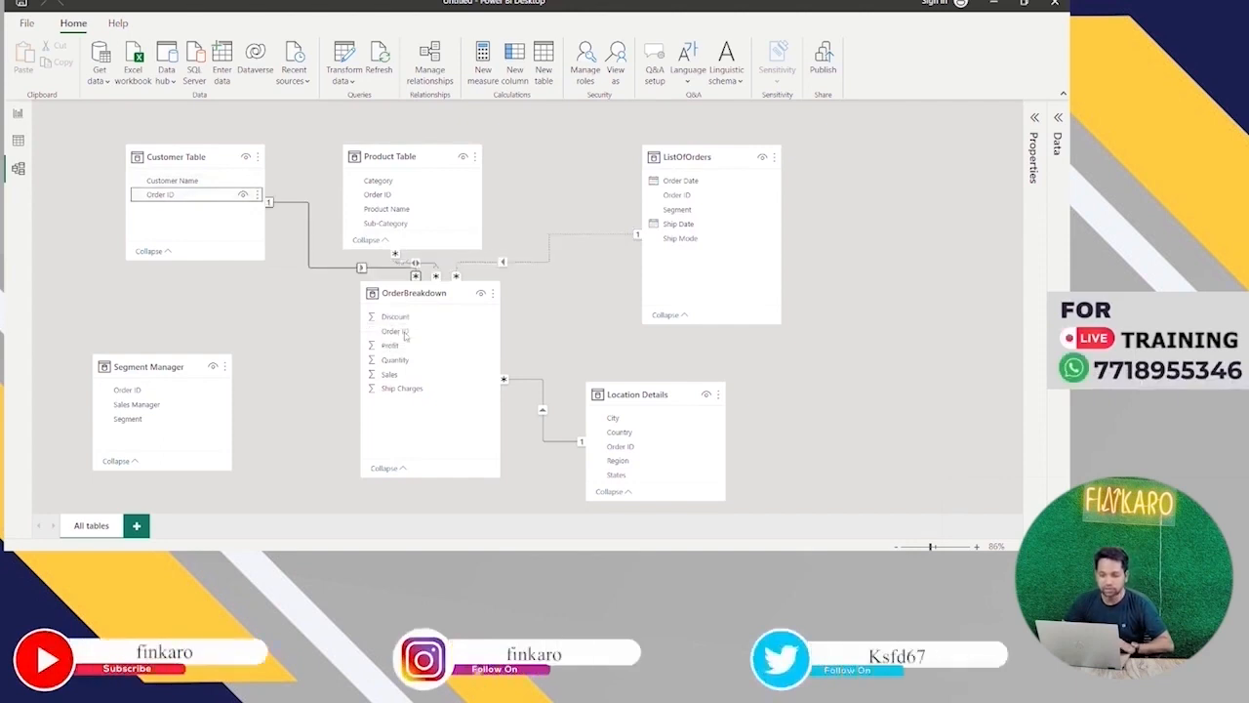
# Reposition the Product Table and OrderBreakdown cards and relate Segment Manager to Product Table on Order ID.
pyautogui.moveTo(411, 153); pyautogui.dragTo(414, 126)
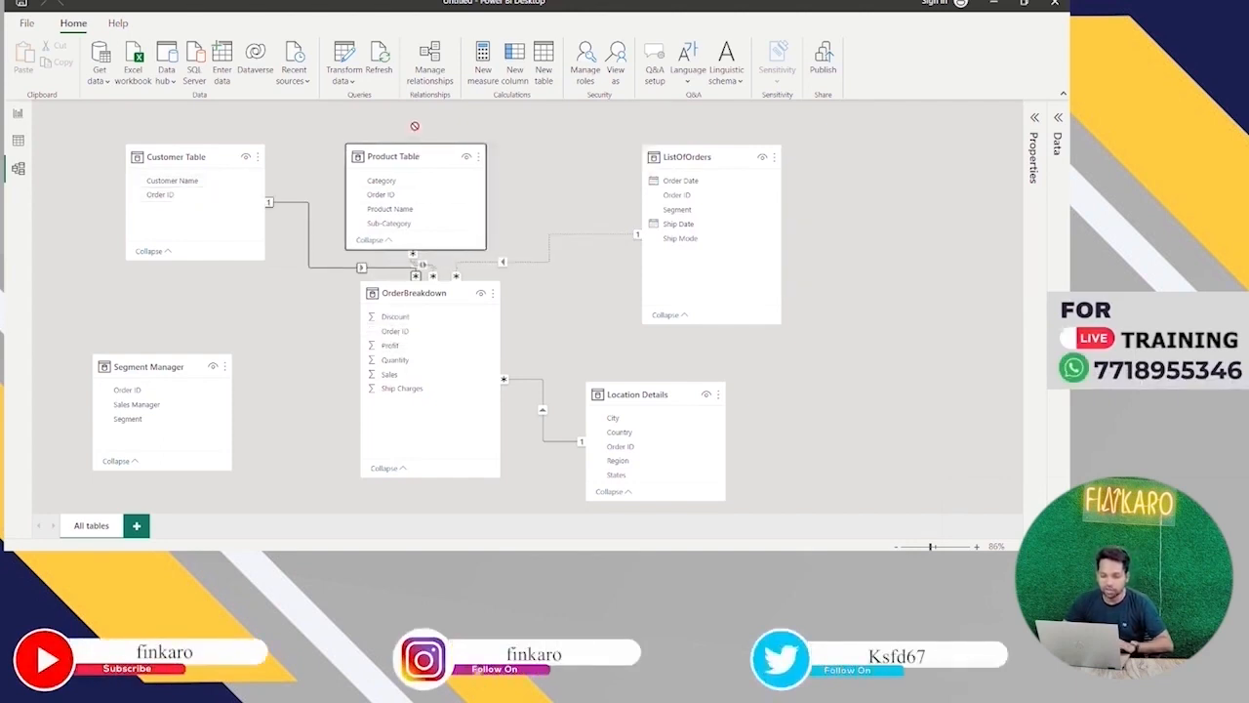
pyautogui.moveTo(441, 293); pyautogui.dragTo(407, 330)
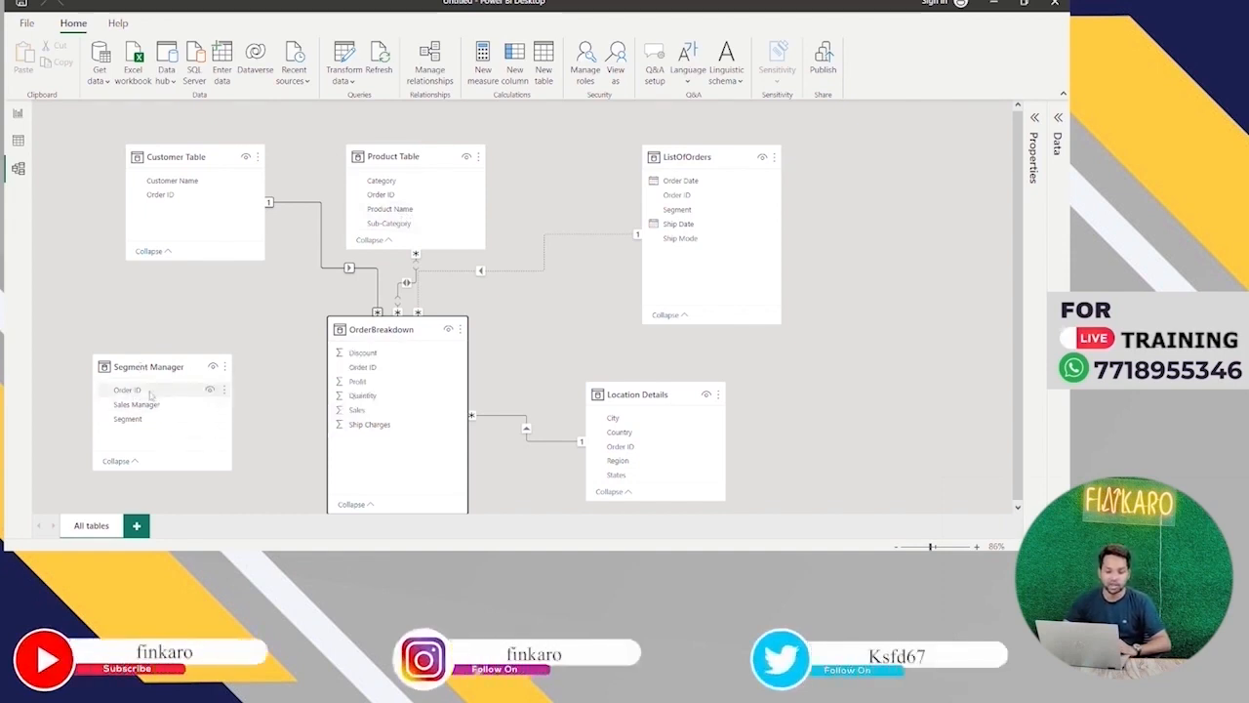
pyautogui.moveTo(146, 394); pyautogui.dragTo(378, 198)
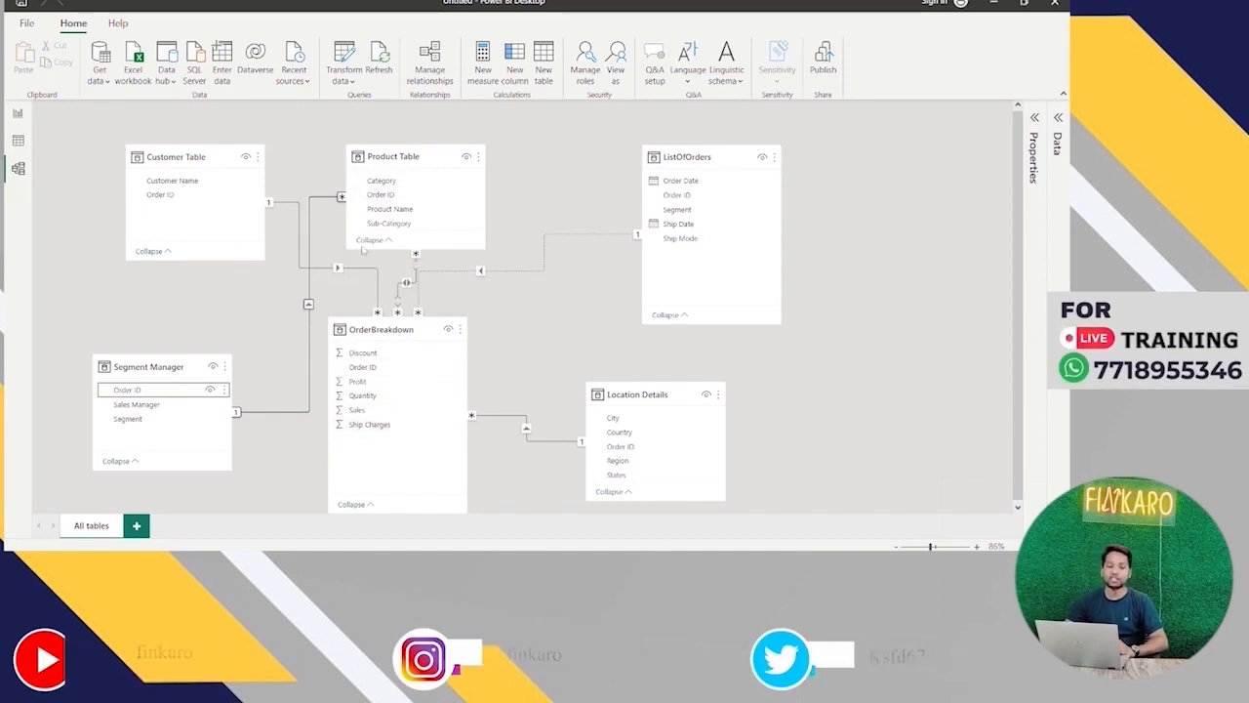
# Add a pie chart to the report page with OrderBreakdown Sales as values and Product Table Category as legend.
pyautogui.click(17, 114)
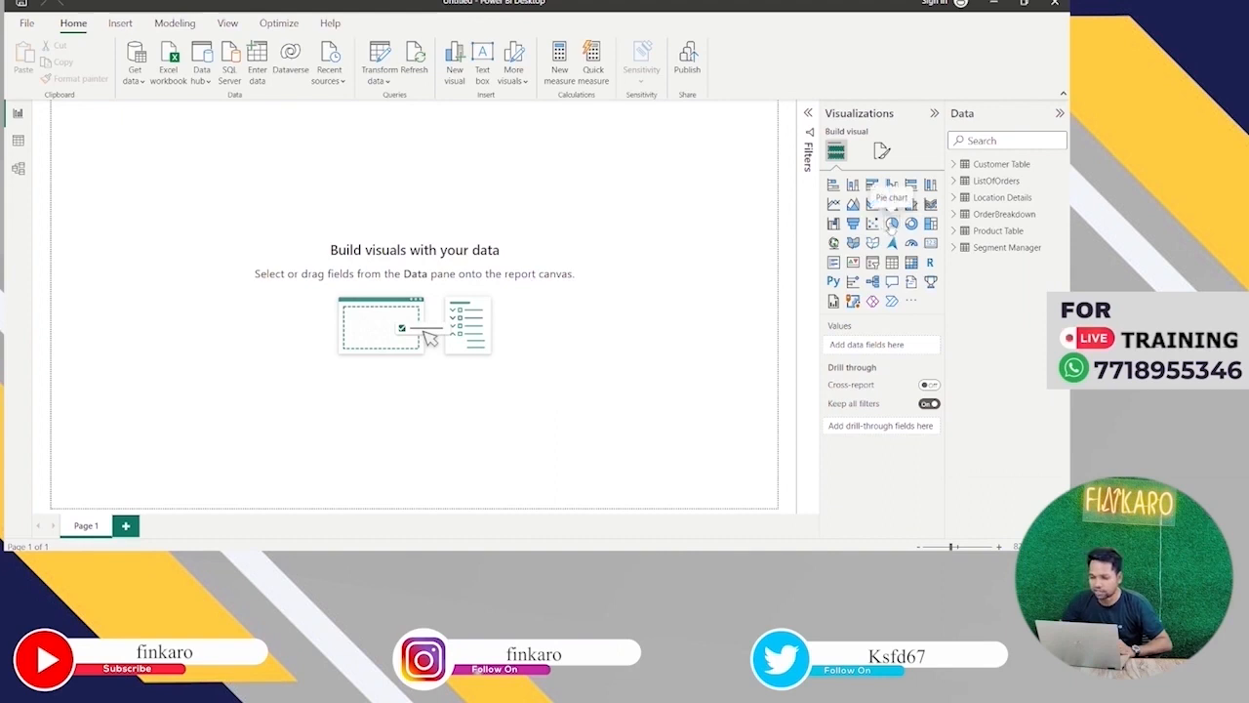
pyautogui.click(891, 223)
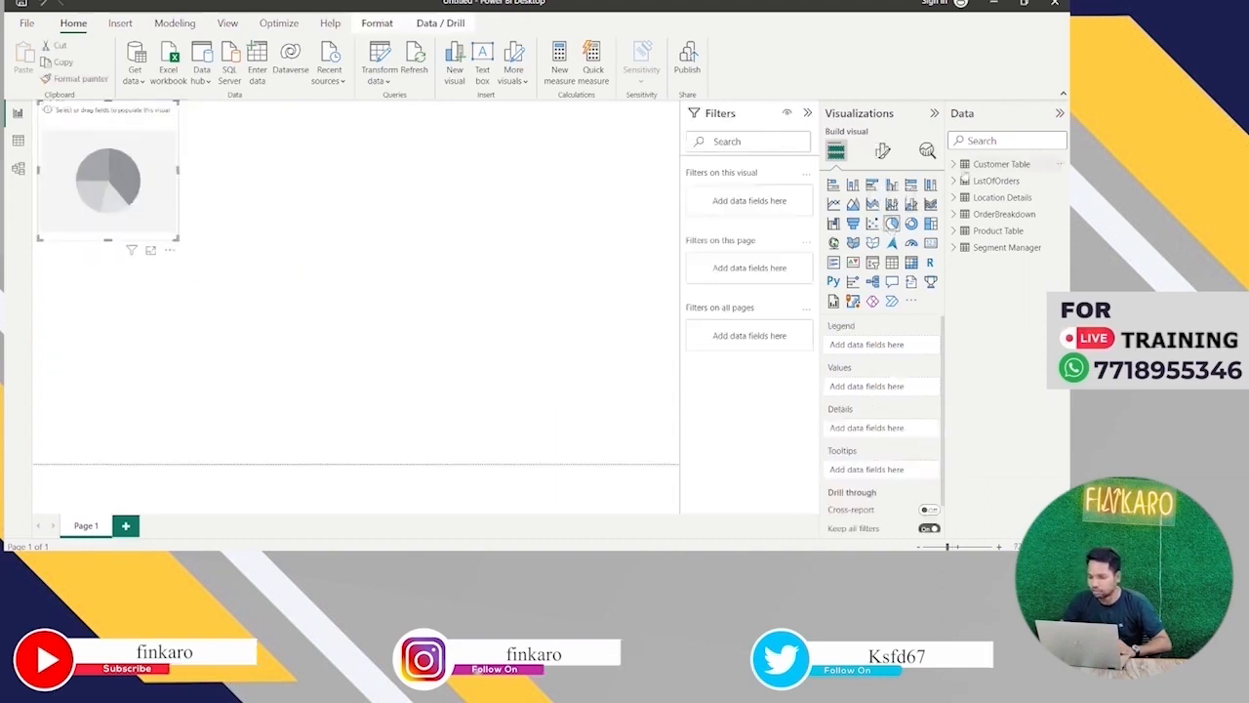
pyautogui.click(976, 214)
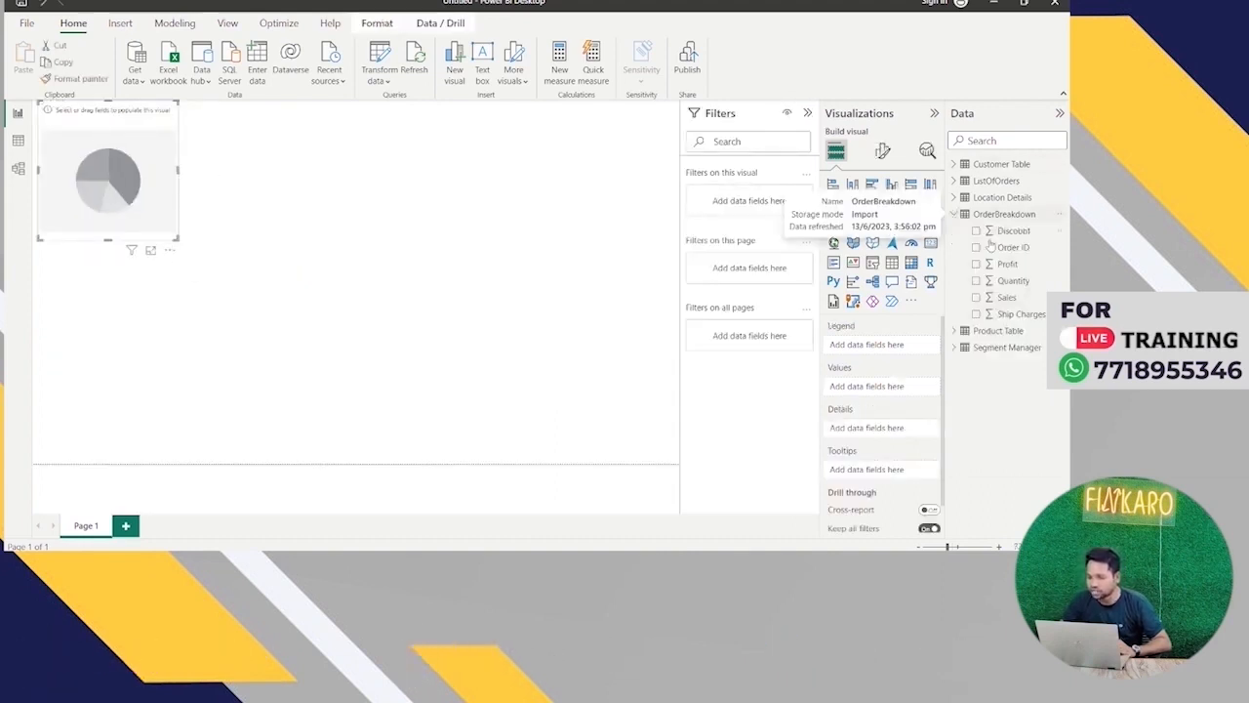
pyautogui.moveTo(1022, 298); pyautogui.dragTo(900, 387)
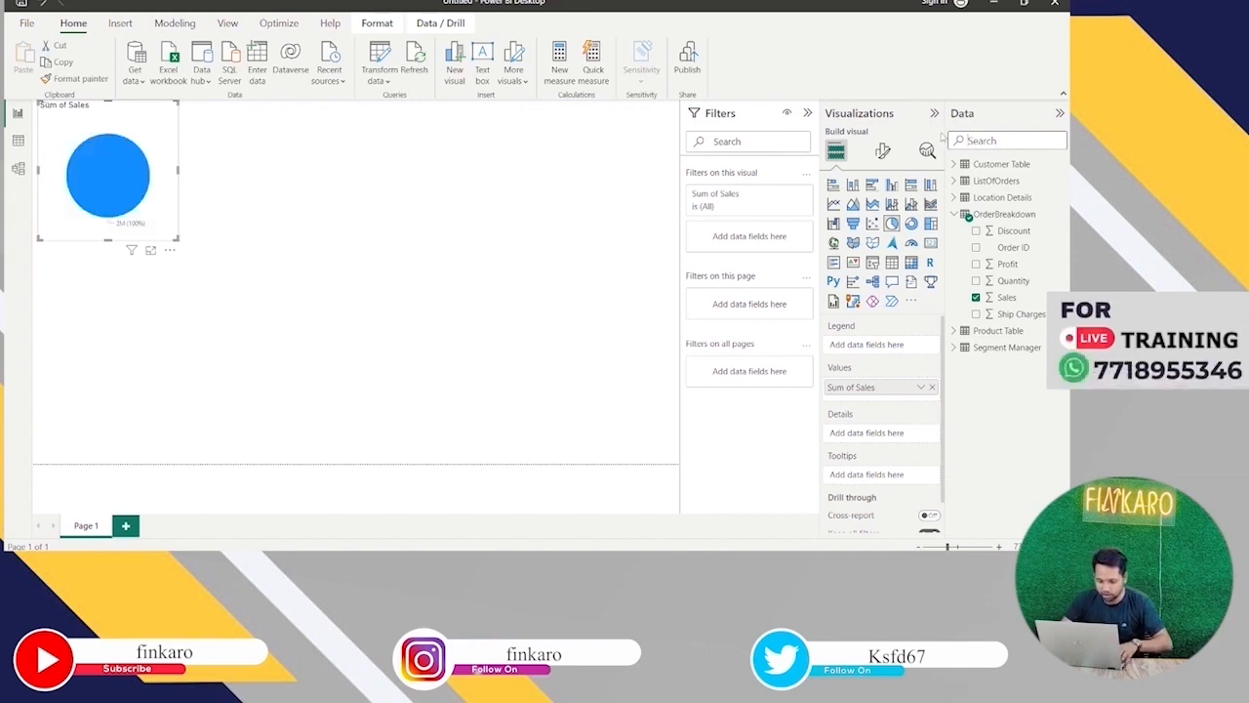
pyautogui.write('produ')
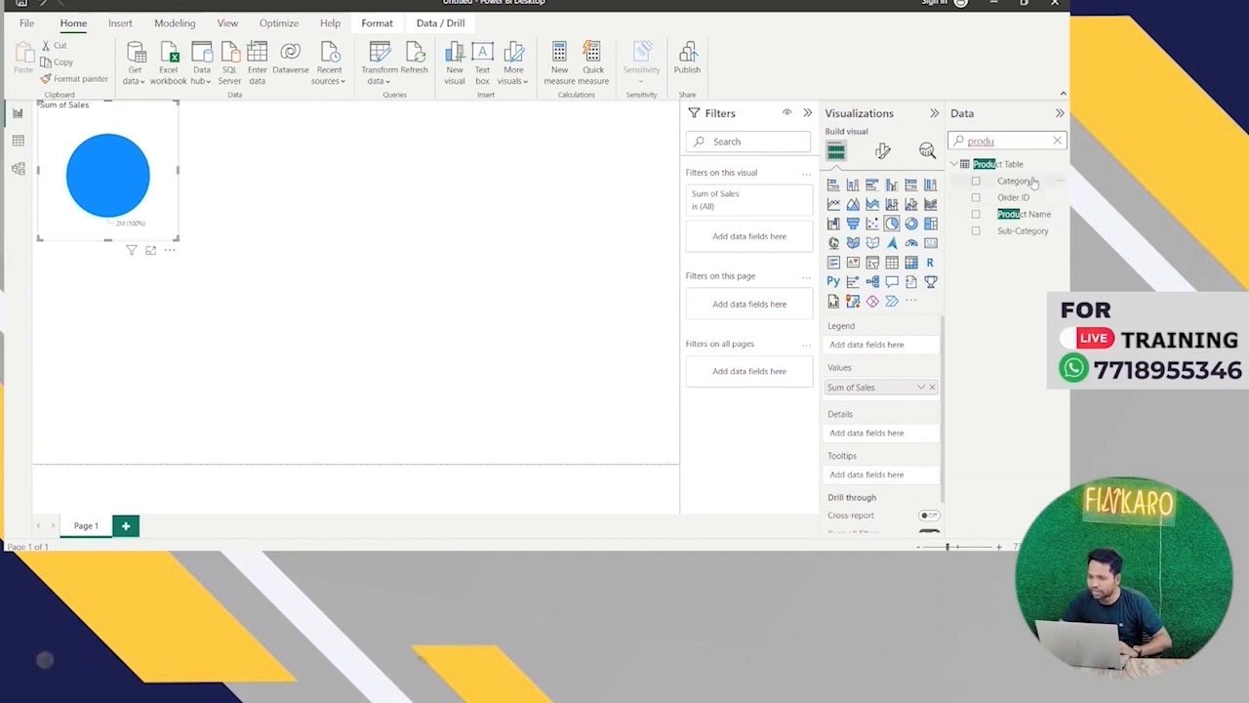
pyautogui.moveTo(1033, 183); pyautogui.dragTo(918, 350)
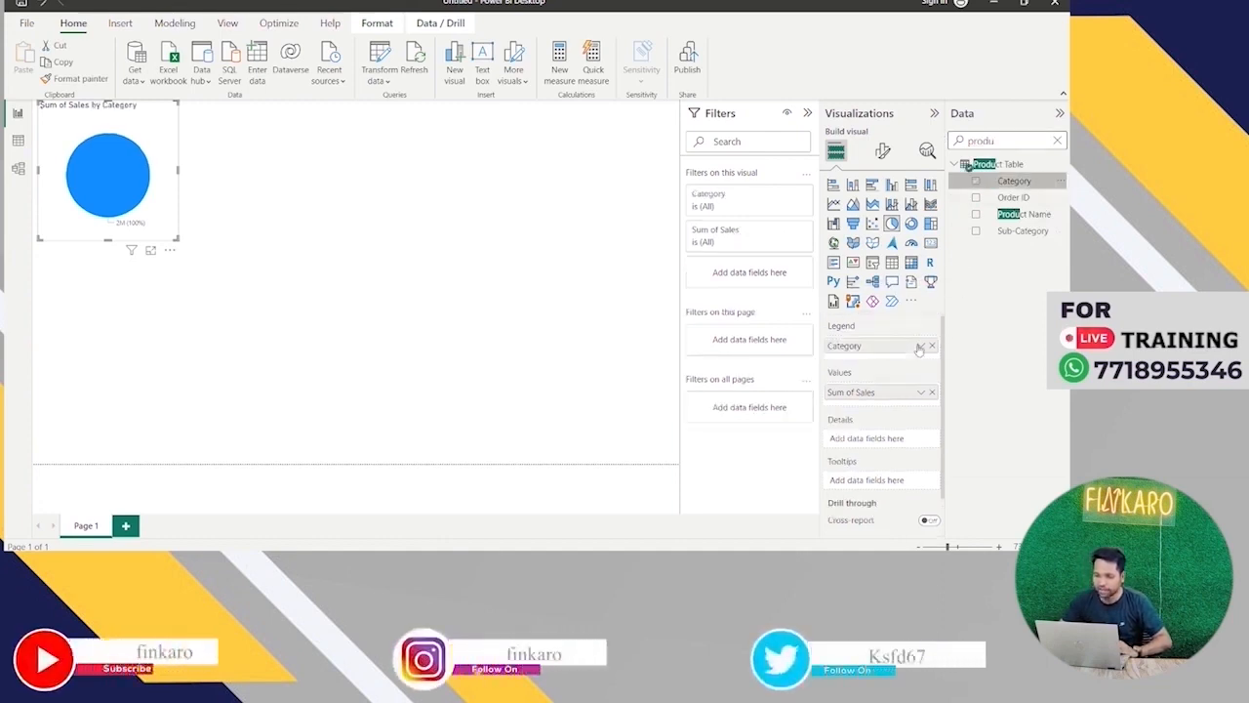
# Enlarge the Sum of Sales by Category pie chart and move it lower on the report page.
pyautogui.moveTo(177, 239); pyautogui.dragTo(444, 358)
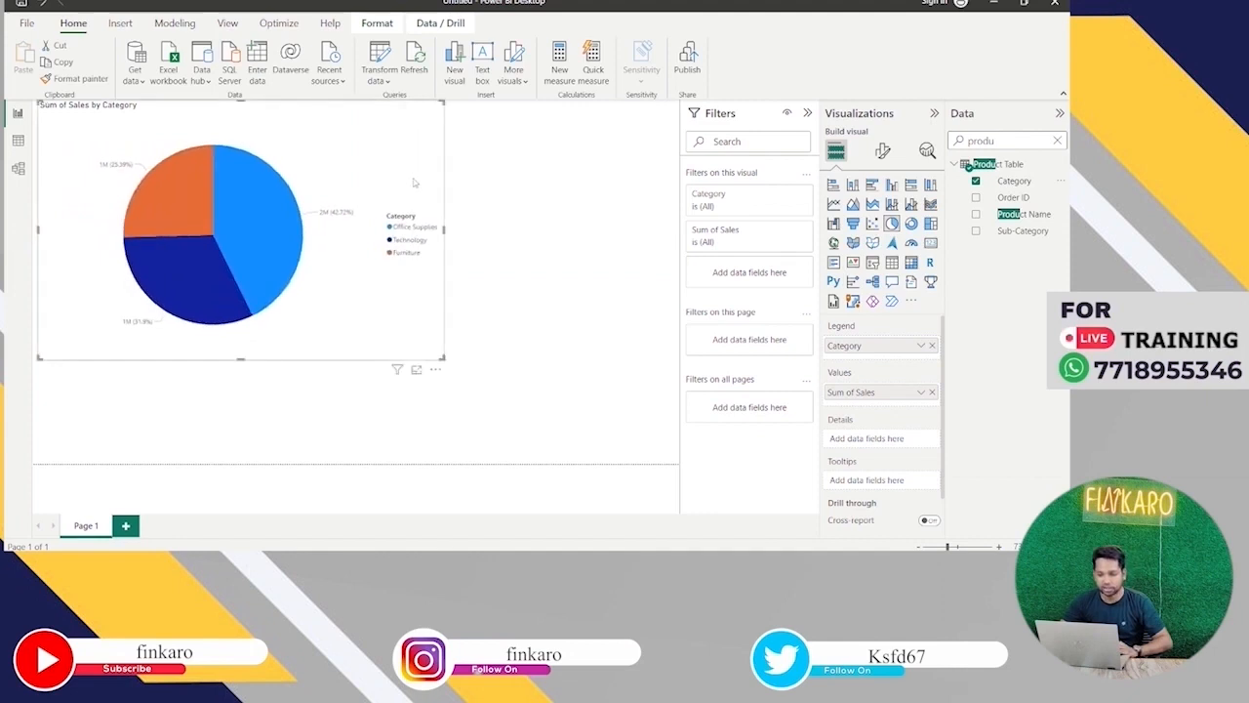
pyautogui.moveTo(413, 183); pyautogui.dragTo(430, 248)
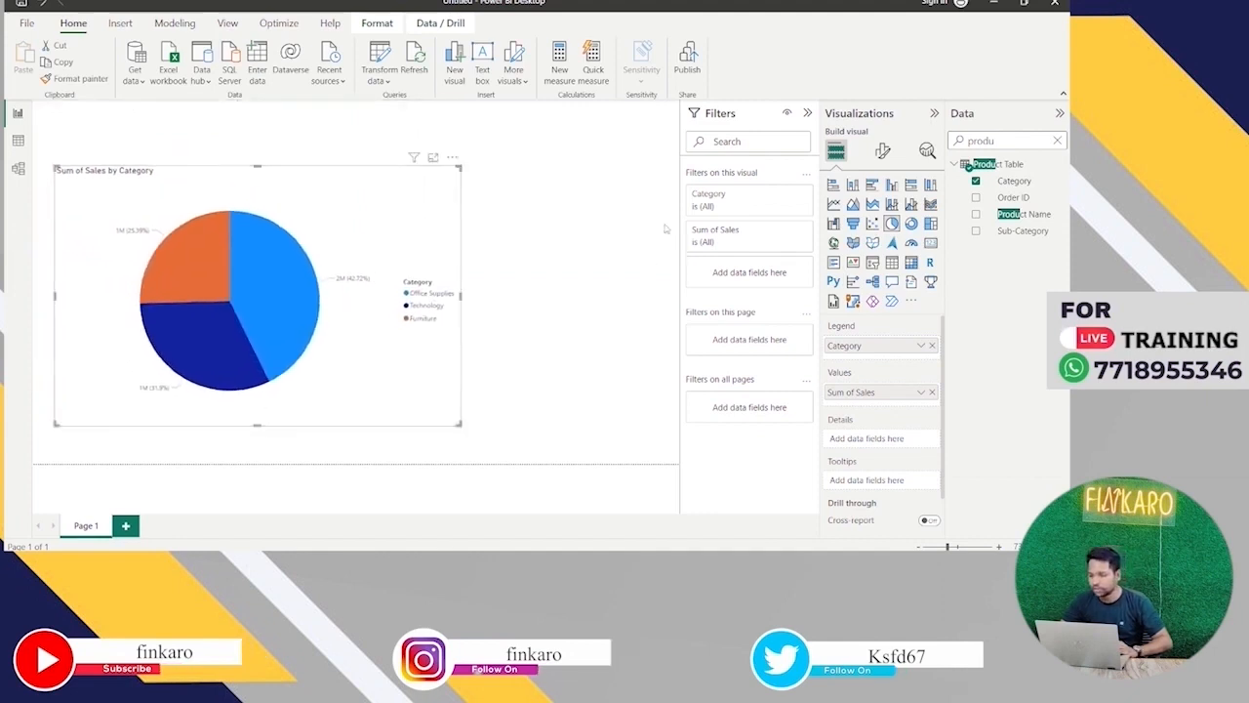
pyautogui.click(568, 147)
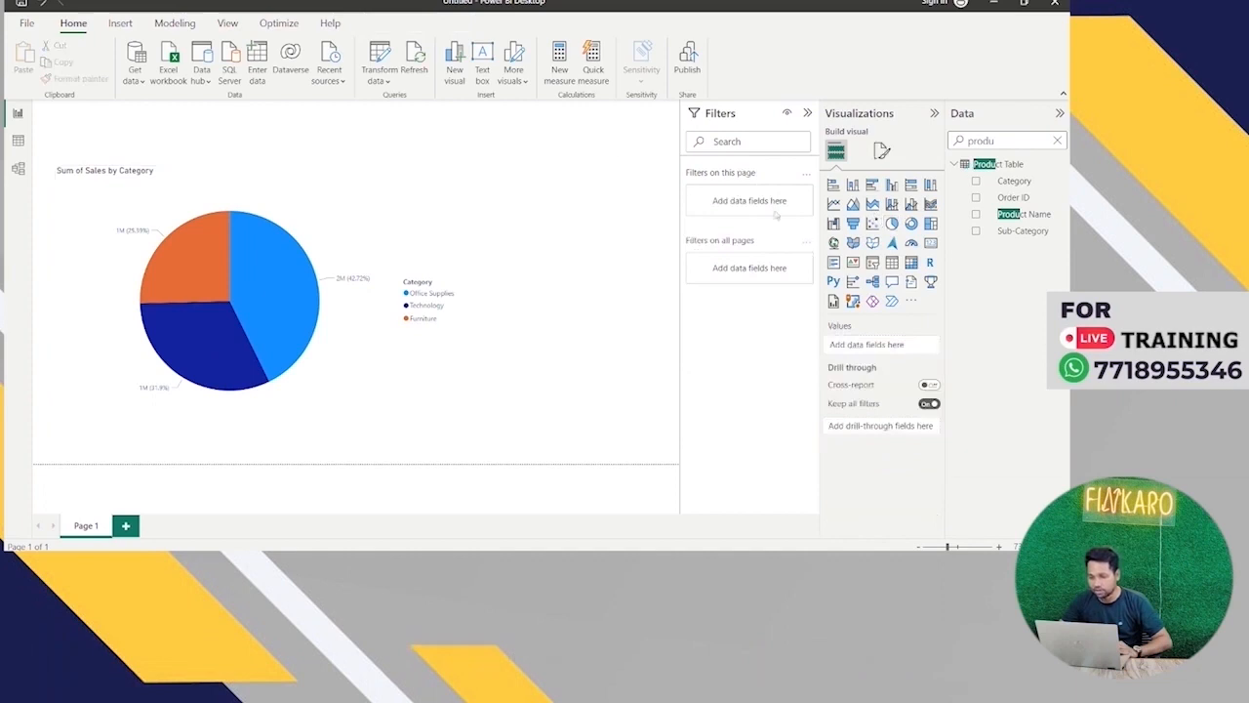
# Add a slicer beside the pie chart and assign it the Order Date field from ListOfOrders.
pyautogui.click(872, 261)
pyautogui.moveTo(557, 209); pyautogui.dragTo(544, 172)
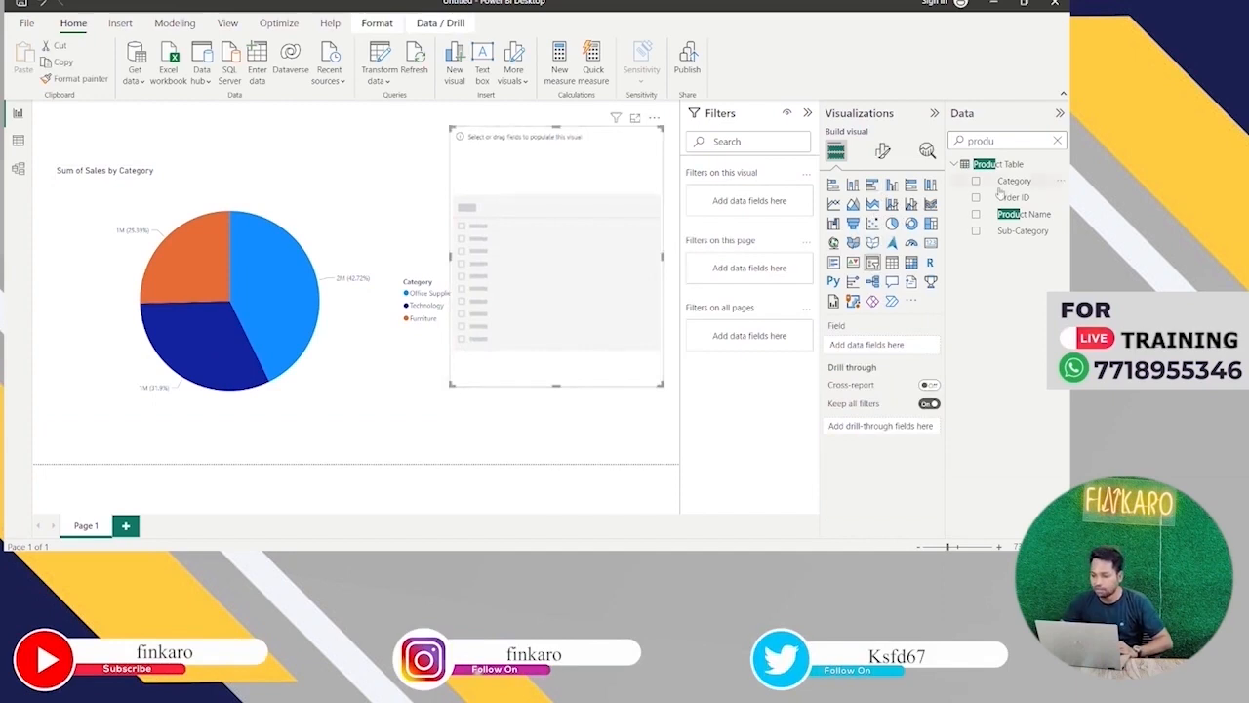
pyautogui.write('orde')
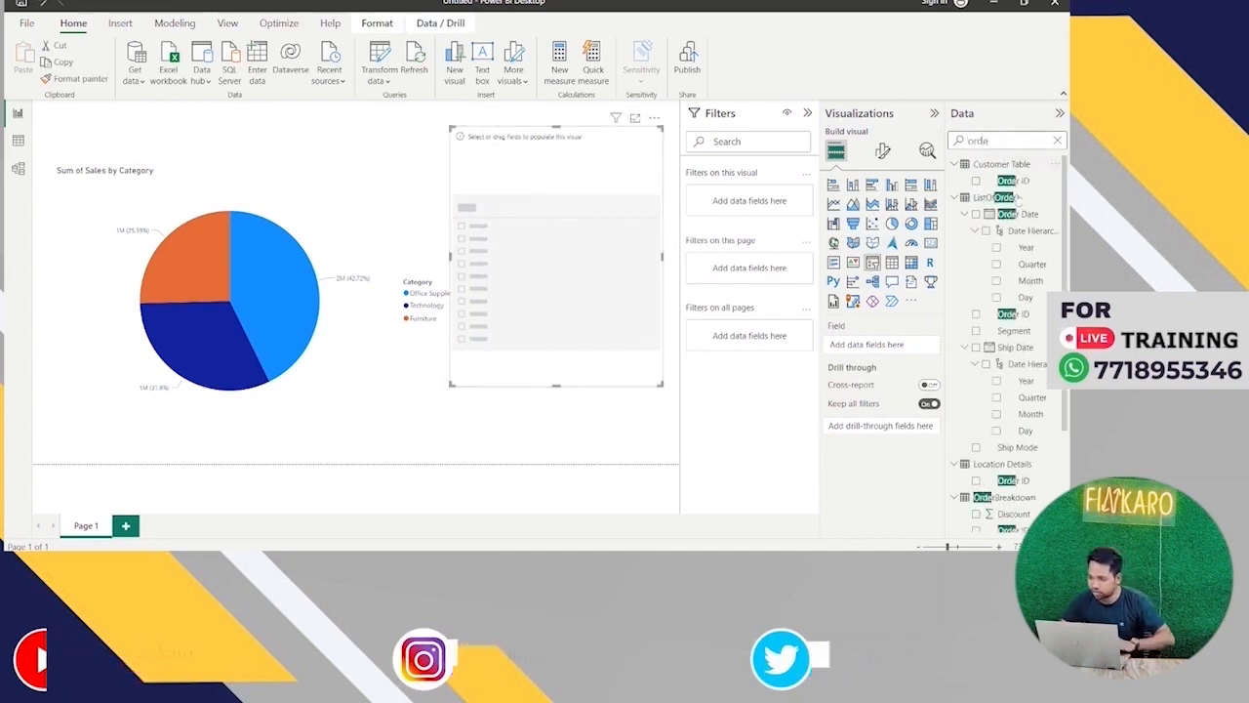
pyautogui.moveTo(1018, 214); pyautogui.dragTo(890, 347)
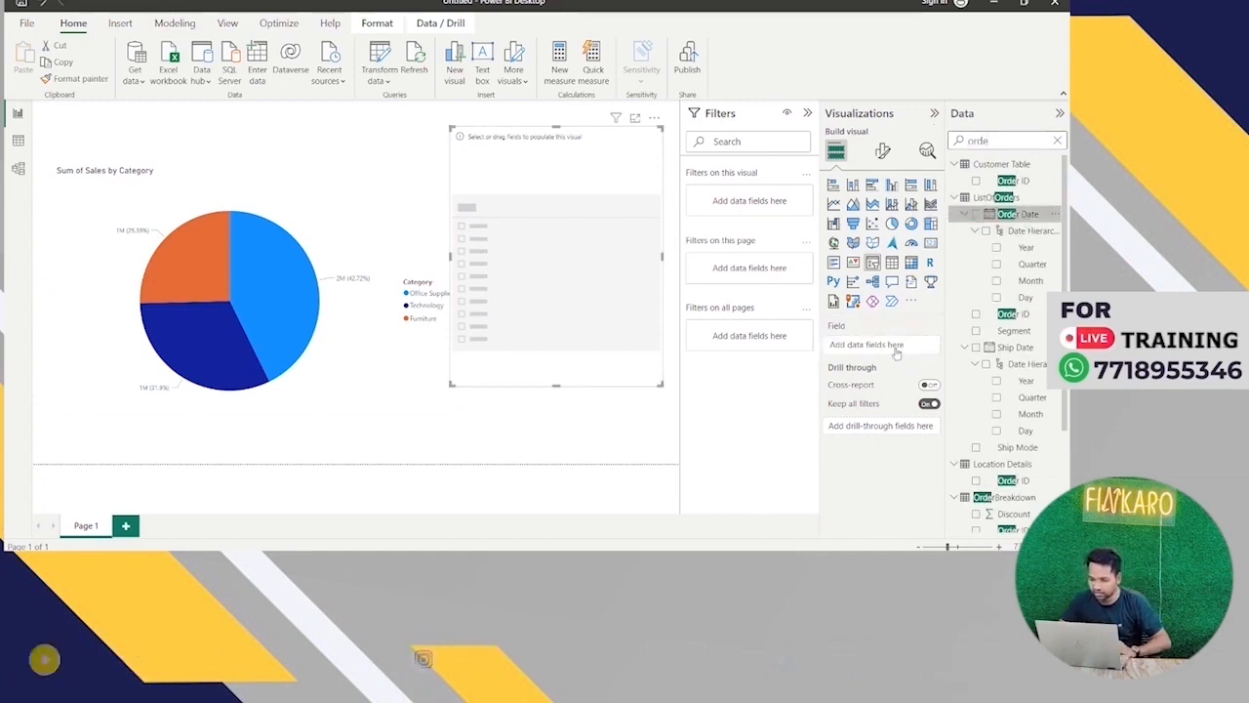
# Set the Order Date slicer's style to Dropdown and check its list of dates.
pyautogui.click(882, 153)
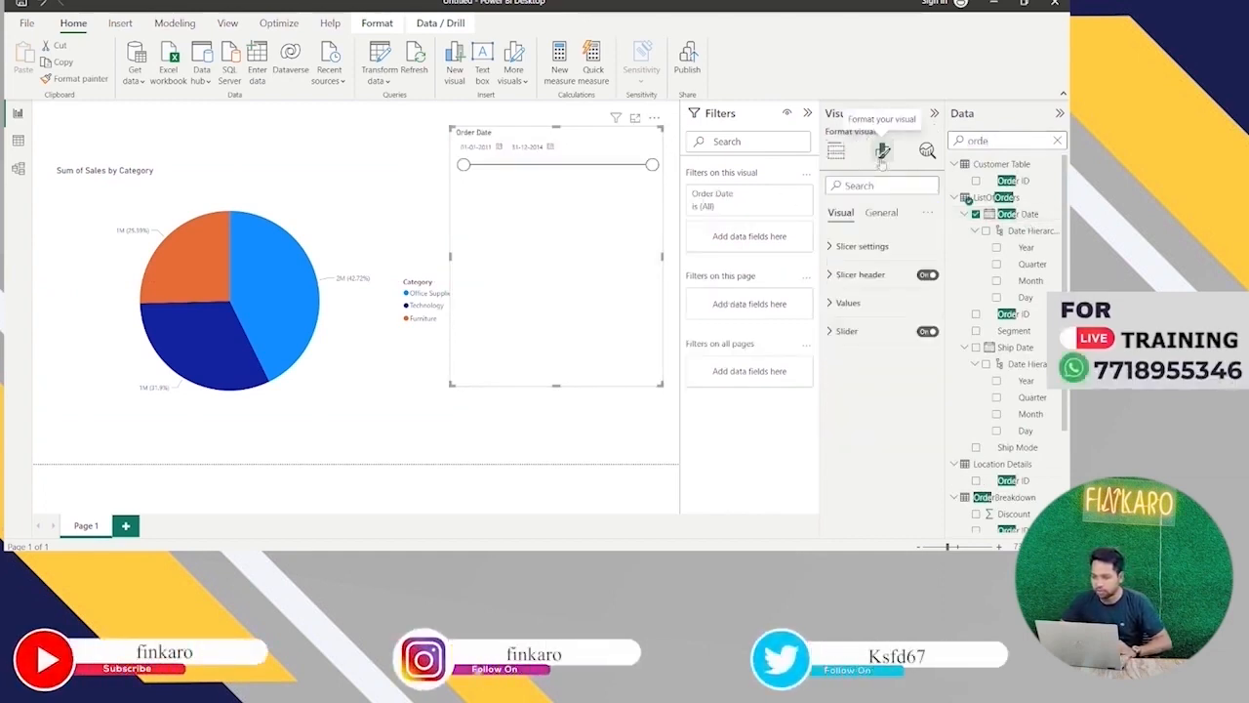
pyautogui.click(829, 250)
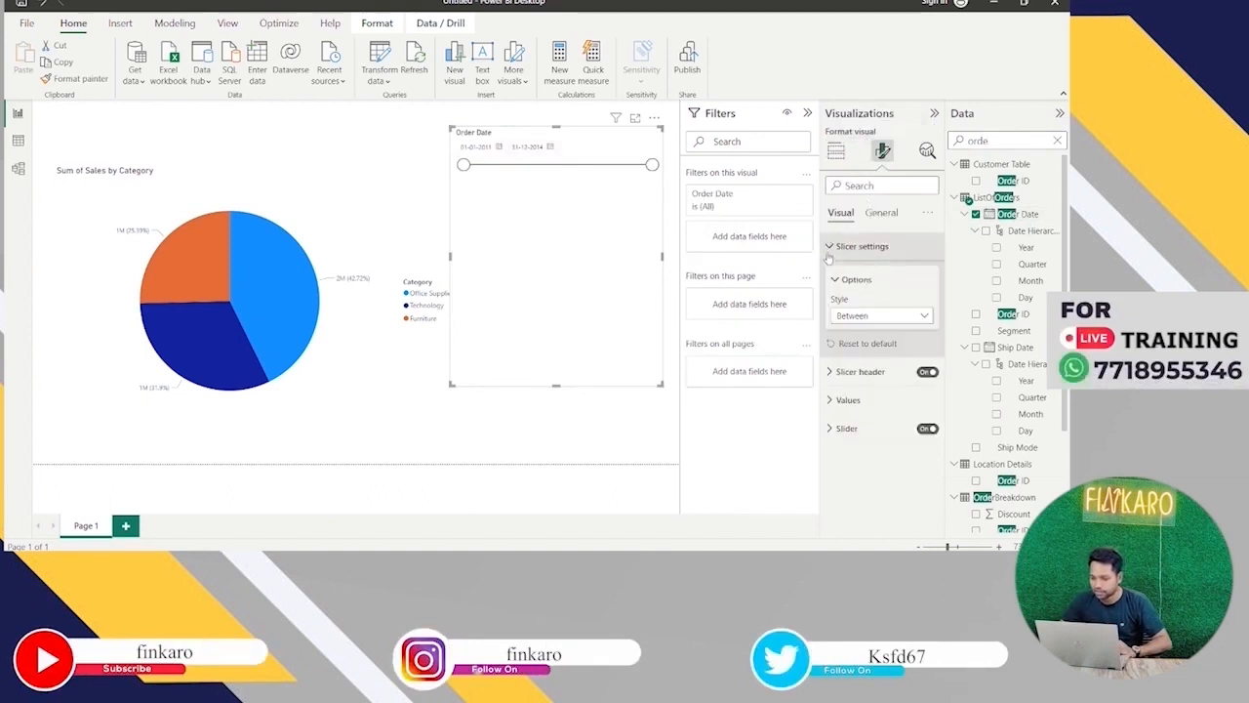
pyautogui.click(858, 317)
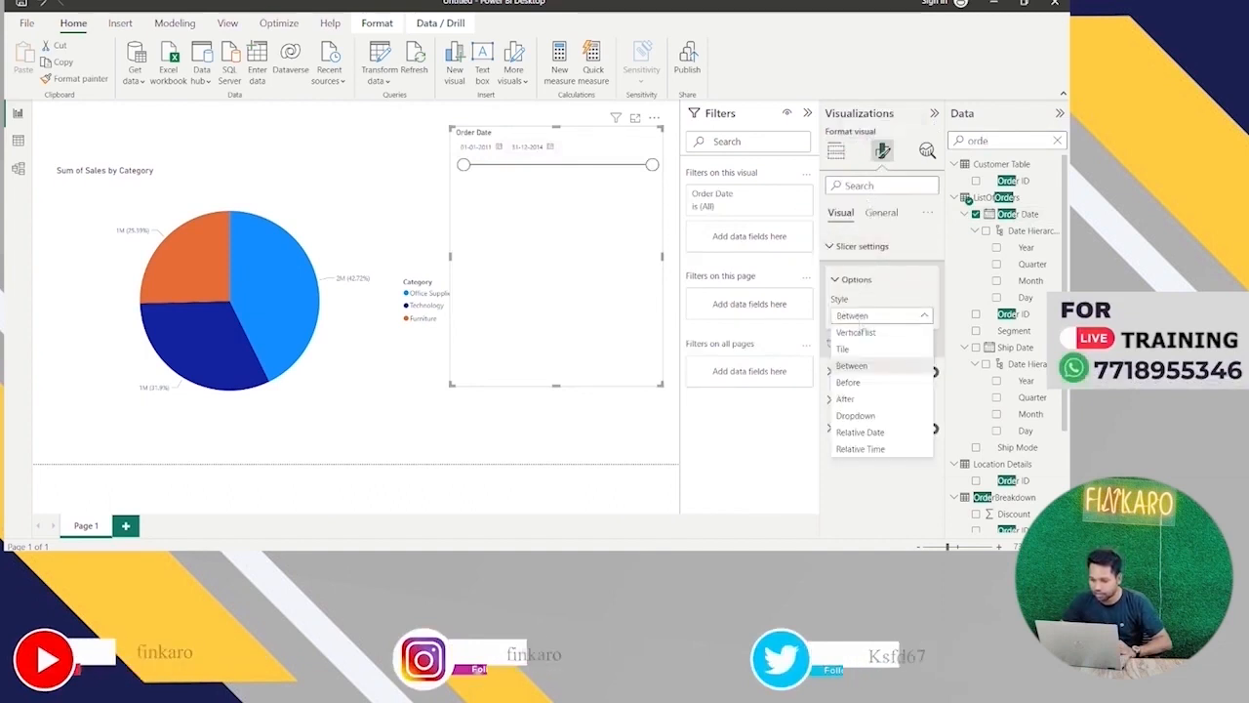
pyautogui.click(856, 416)
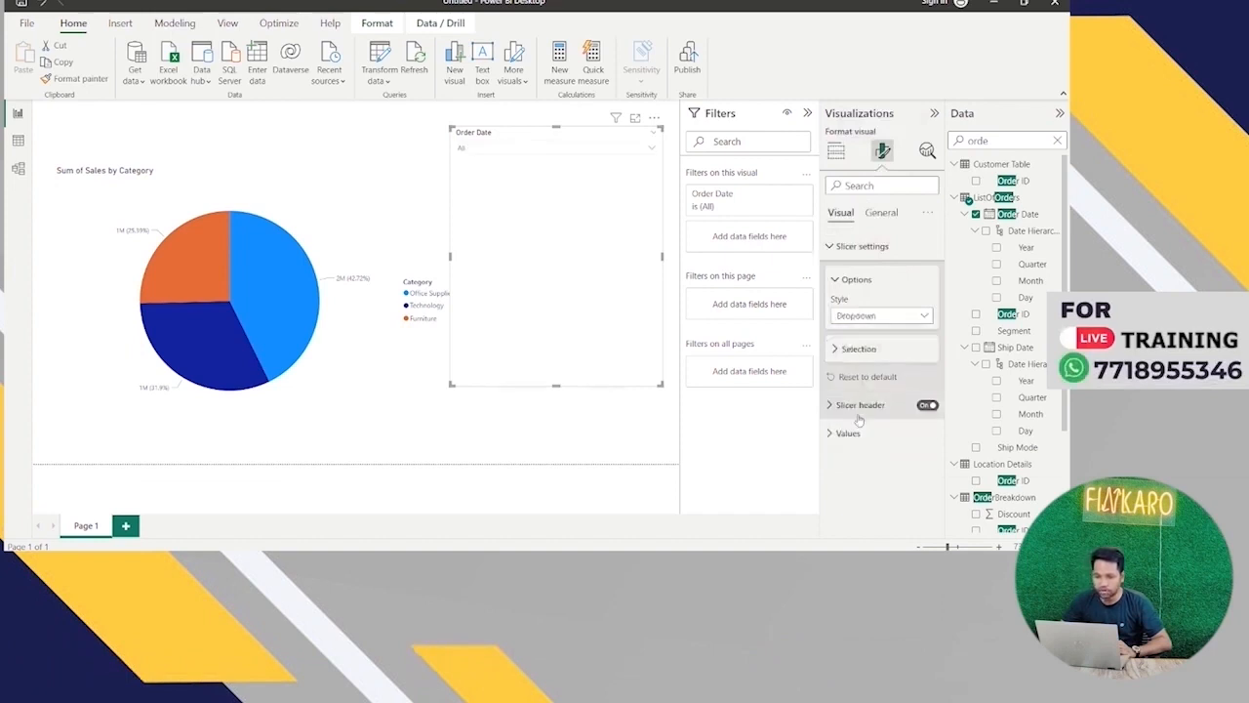
pyautogui.click(576, 150)
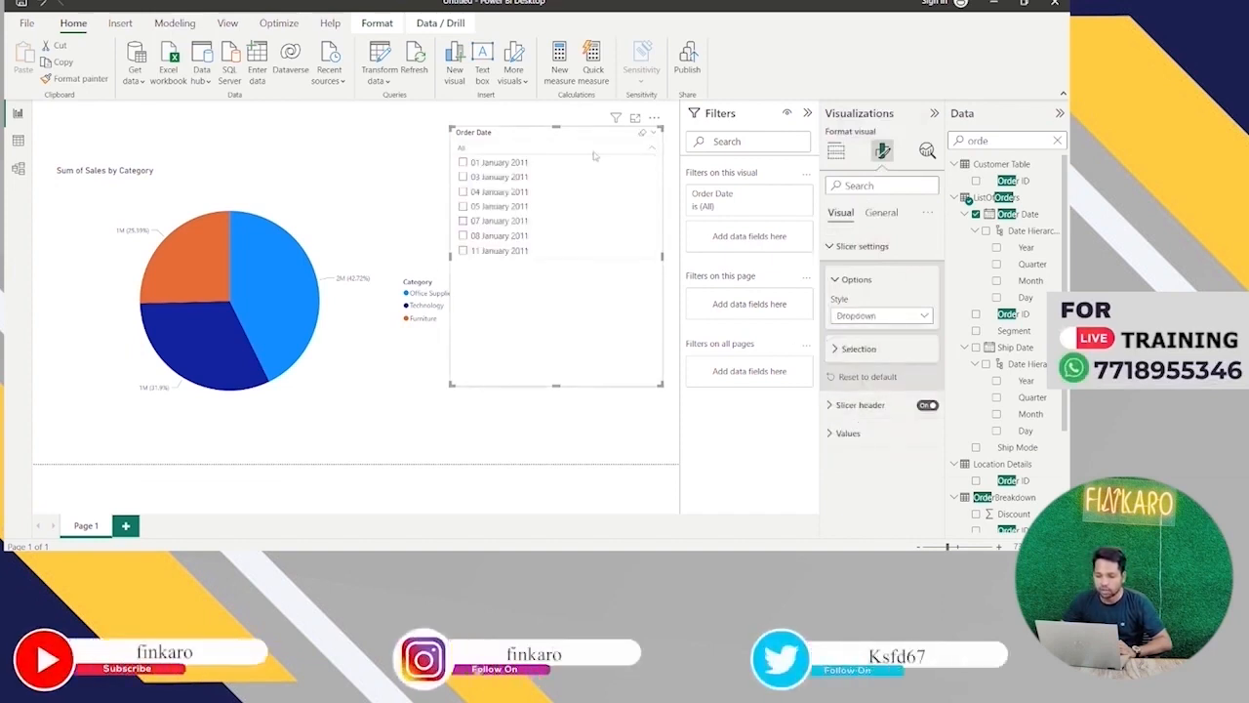
pyautogui.click(596, 154)
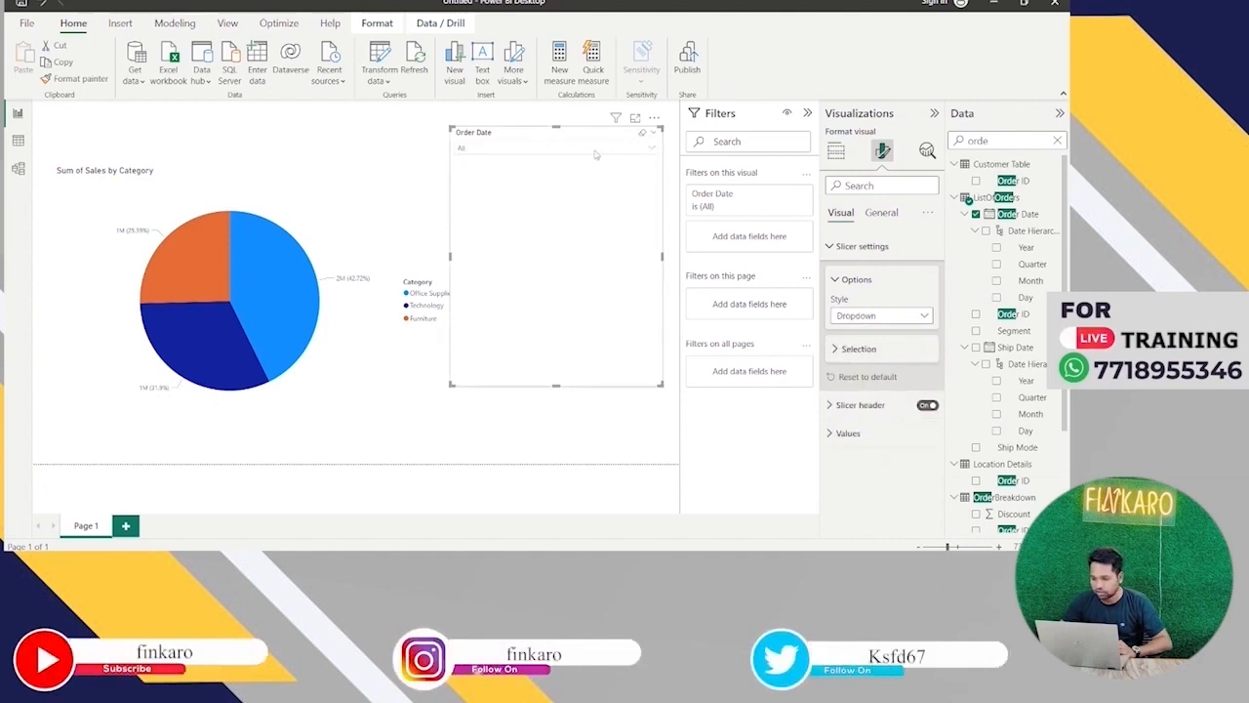
pyautogui.click(830, 246)
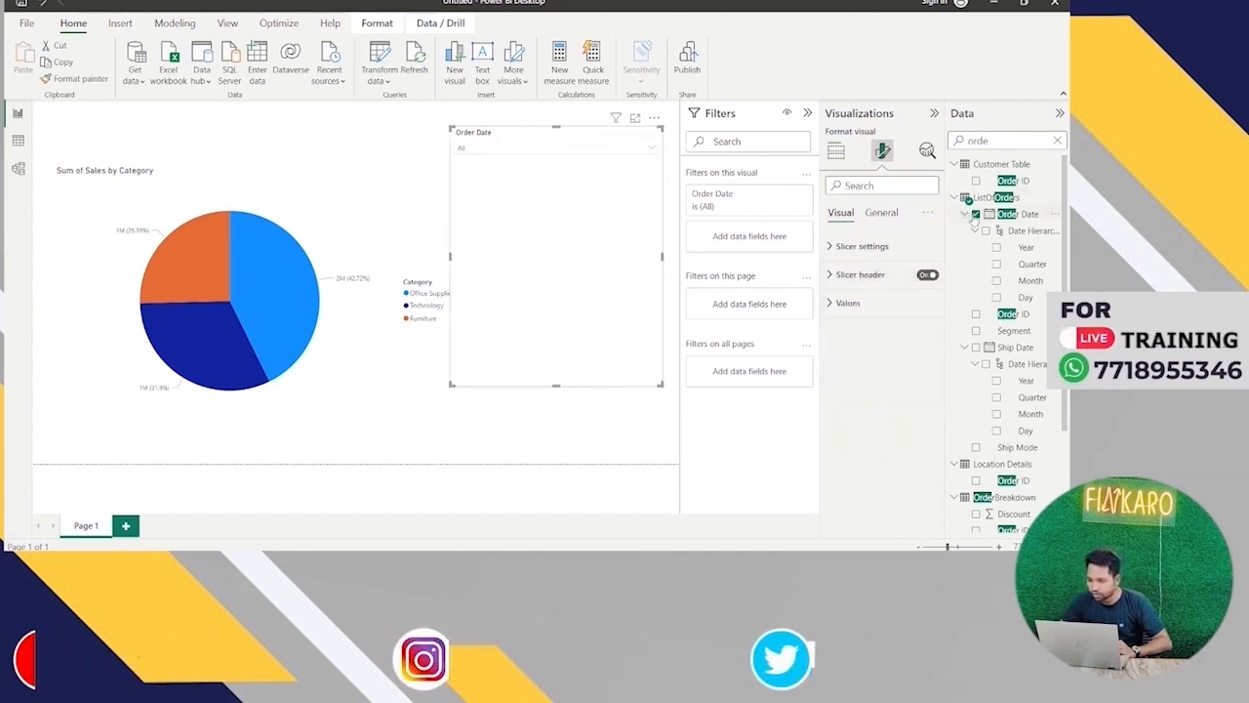
# Replace the slicer's Order Date field with Year from the Order Date hierarchy.
pyautogui.click(1015, 213)
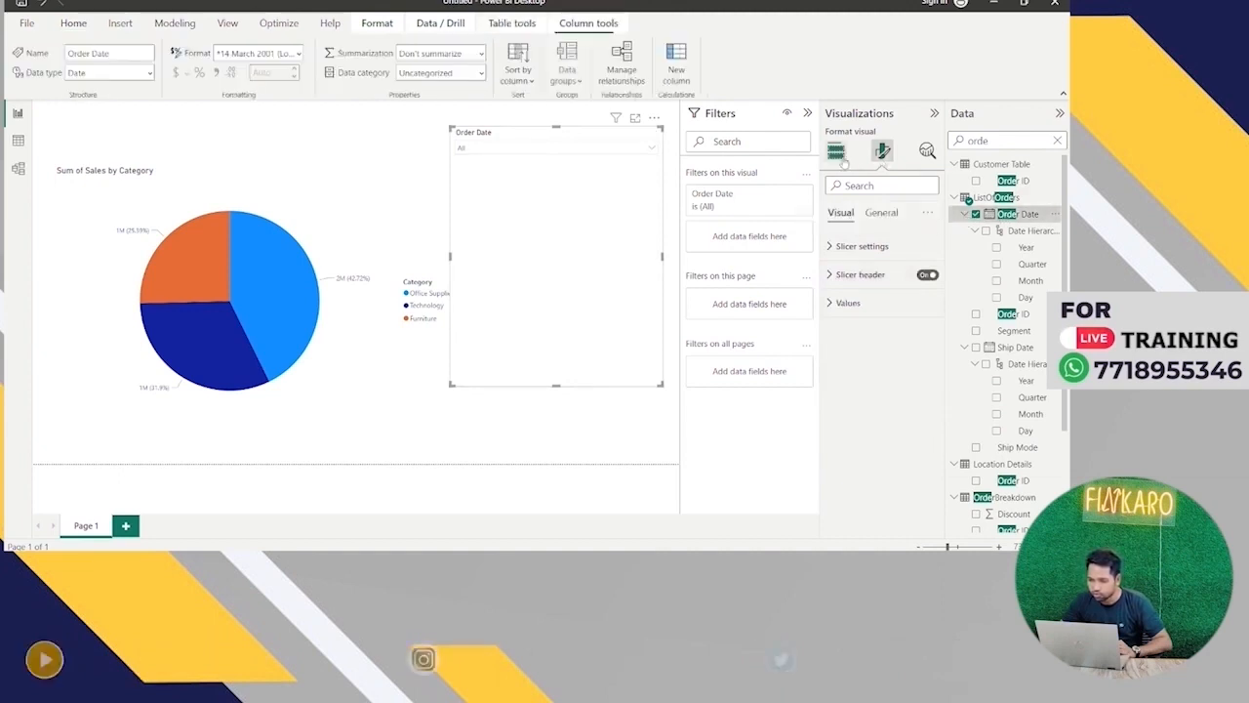
pyautogui.click(836, 151)
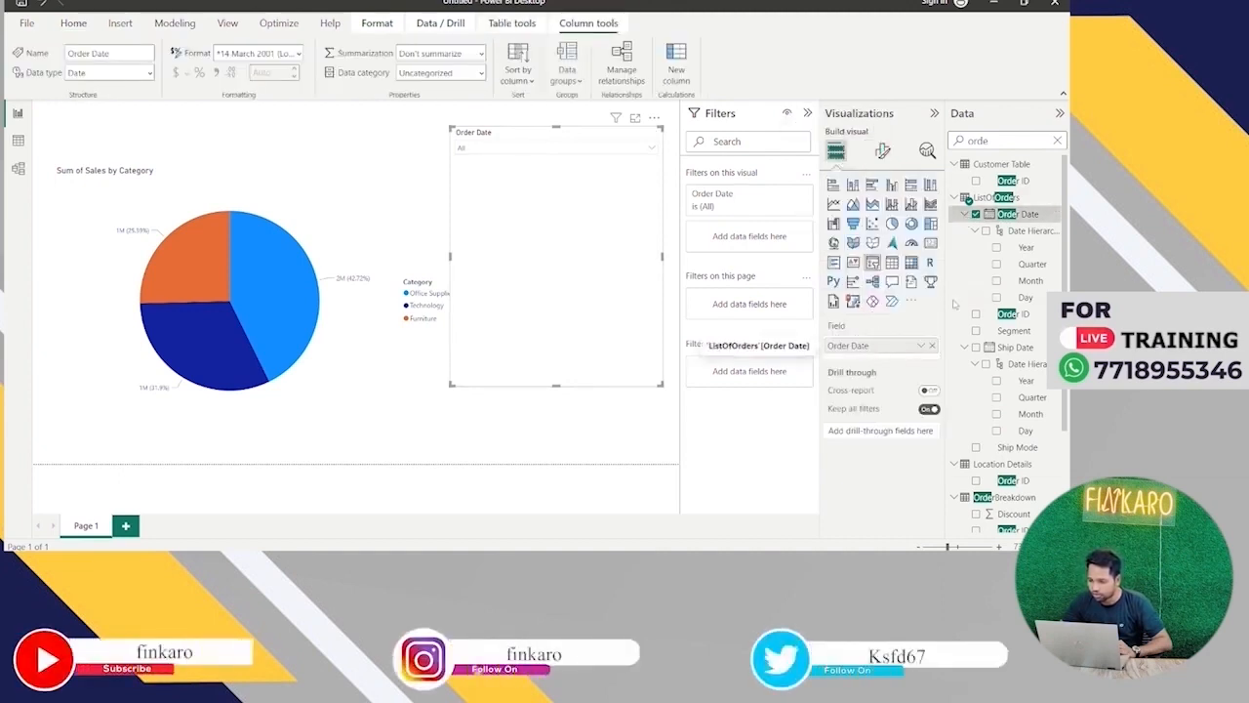
pyautogui.click(932, 346)
pyautogui.moveTo(1038, 253); pyautogui.dragTo(909, 356)
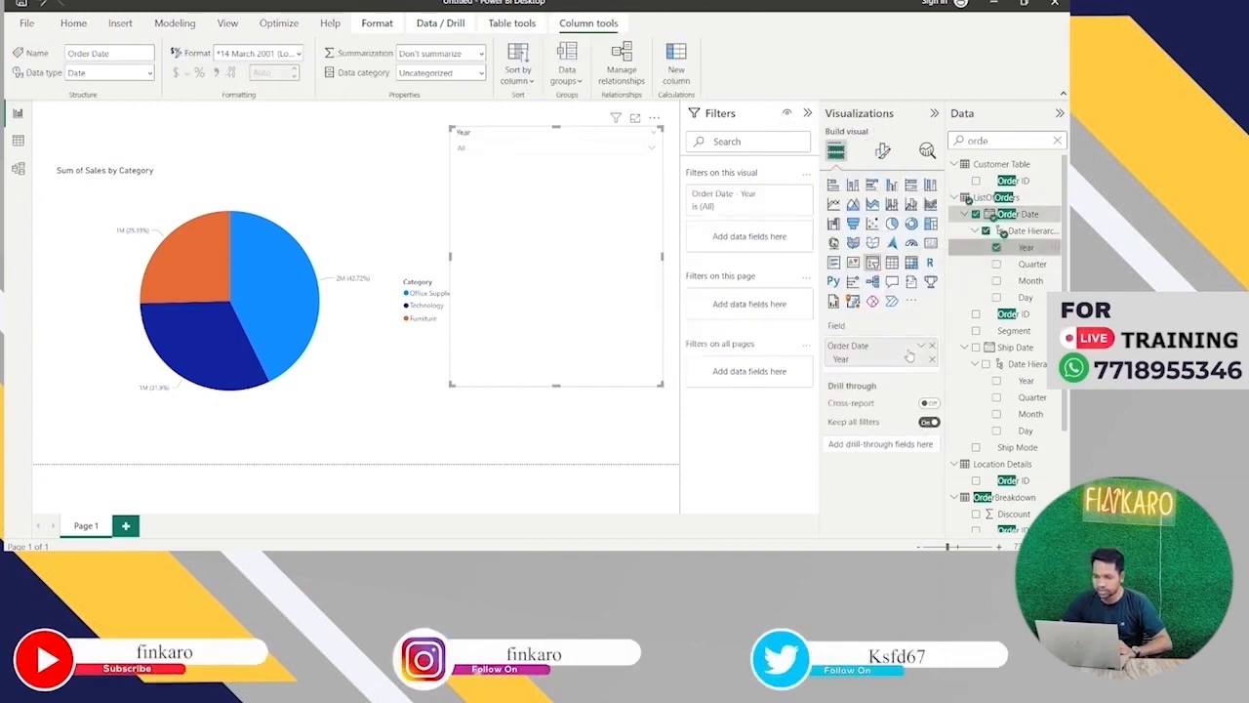
# Filter the Year slicer by 2014 and then by 2013, and reduce the slicer's height to fit its dropdown.
pyautogui.click(593, 151)
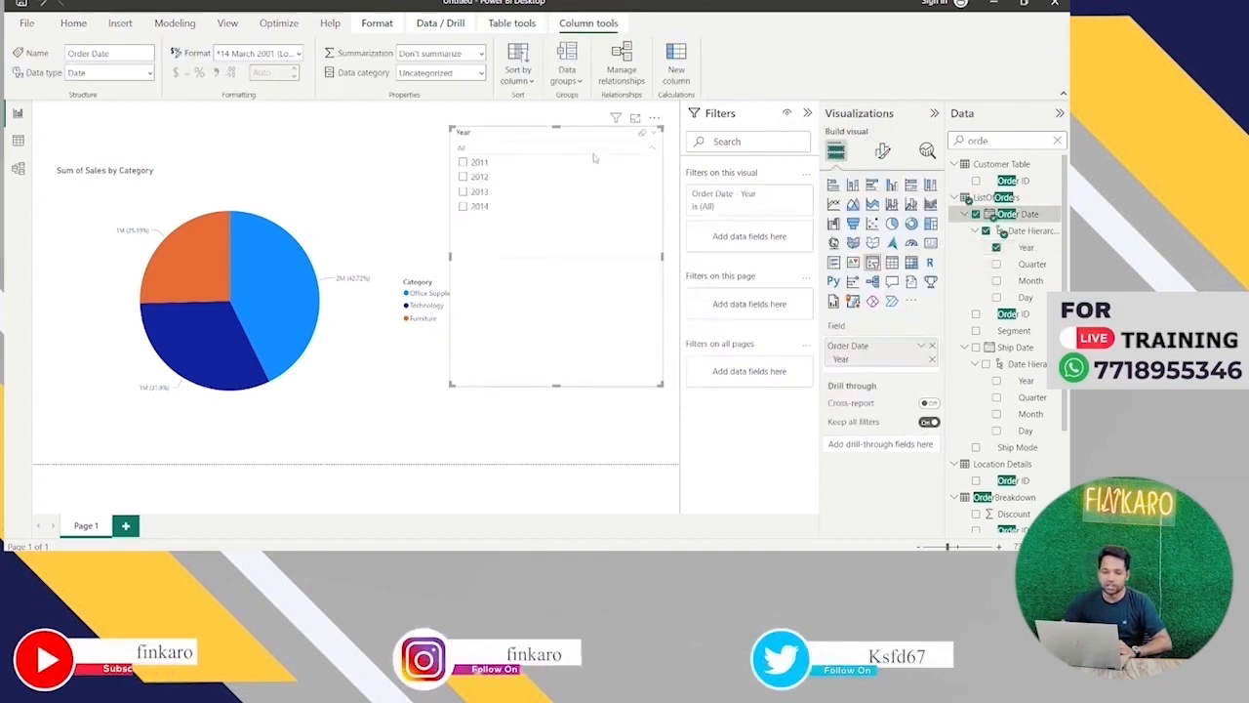
pyautogui.click(470, 207)
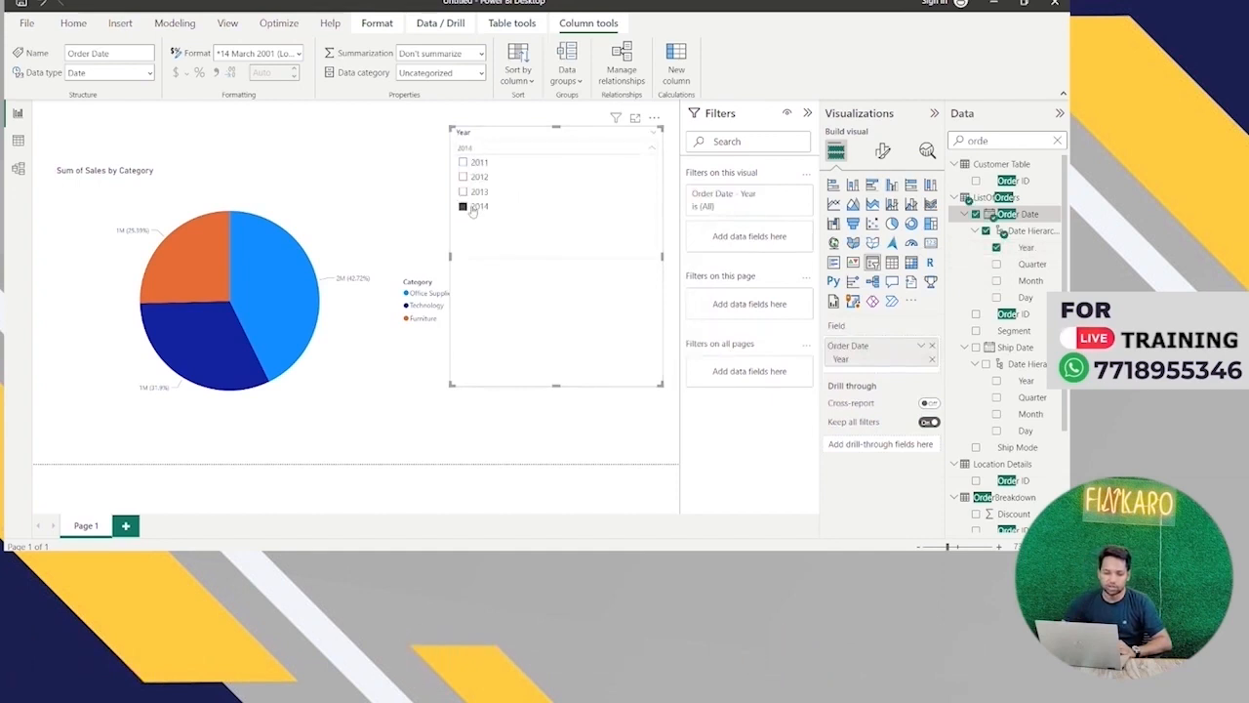
pyautogui.click(464, 192)
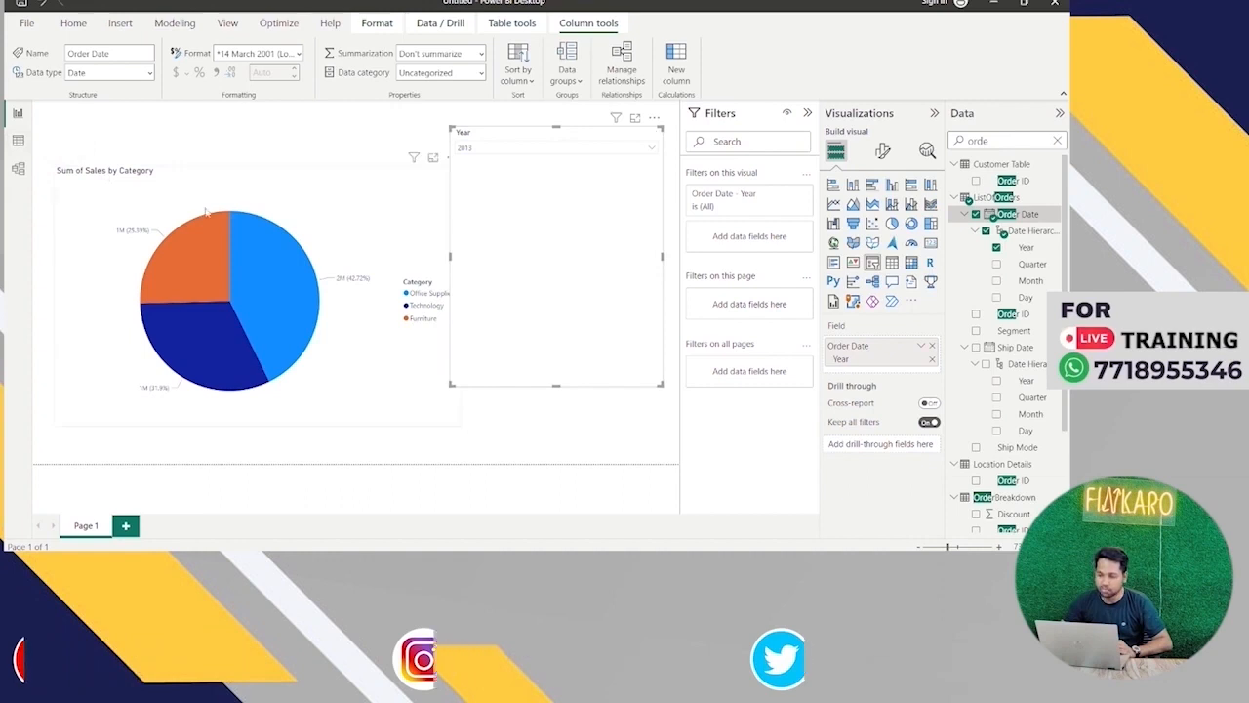
pyautogui.moveTo(558, 386); pyautogui.dragTo(557, 177)
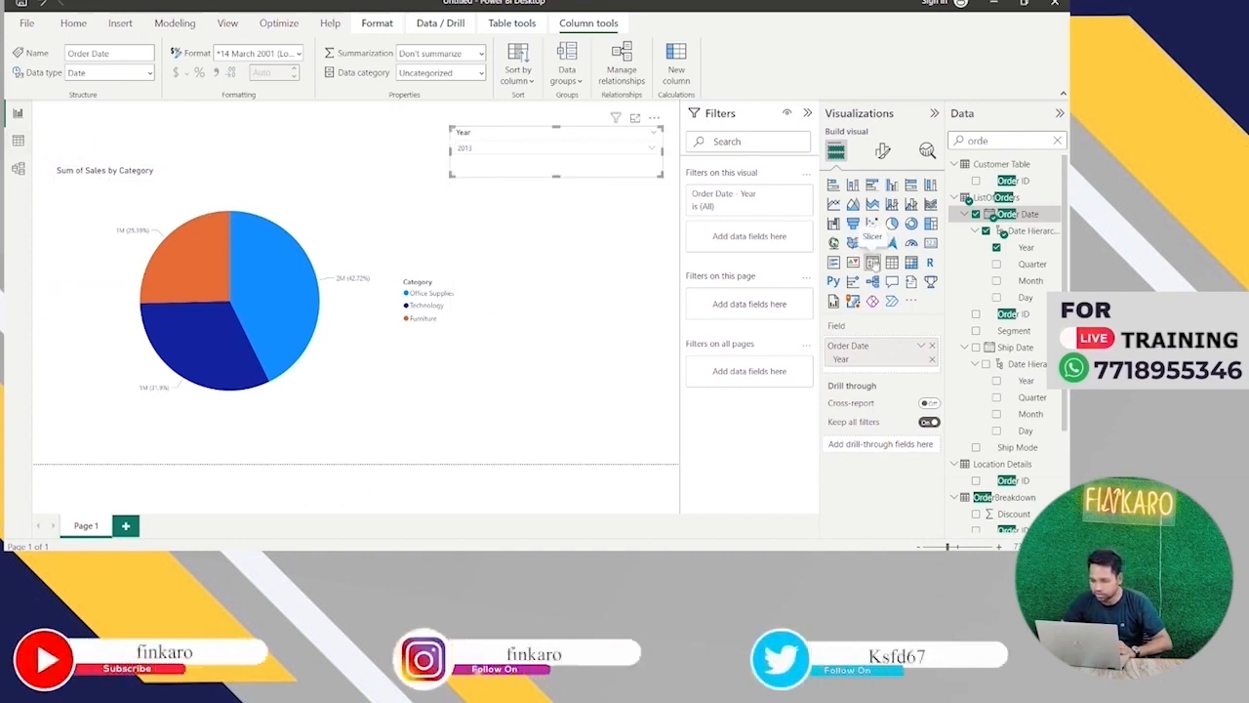
# Add a second, empty slicer to the report page below the Year slicer.
pyautogui.click(573, 354)
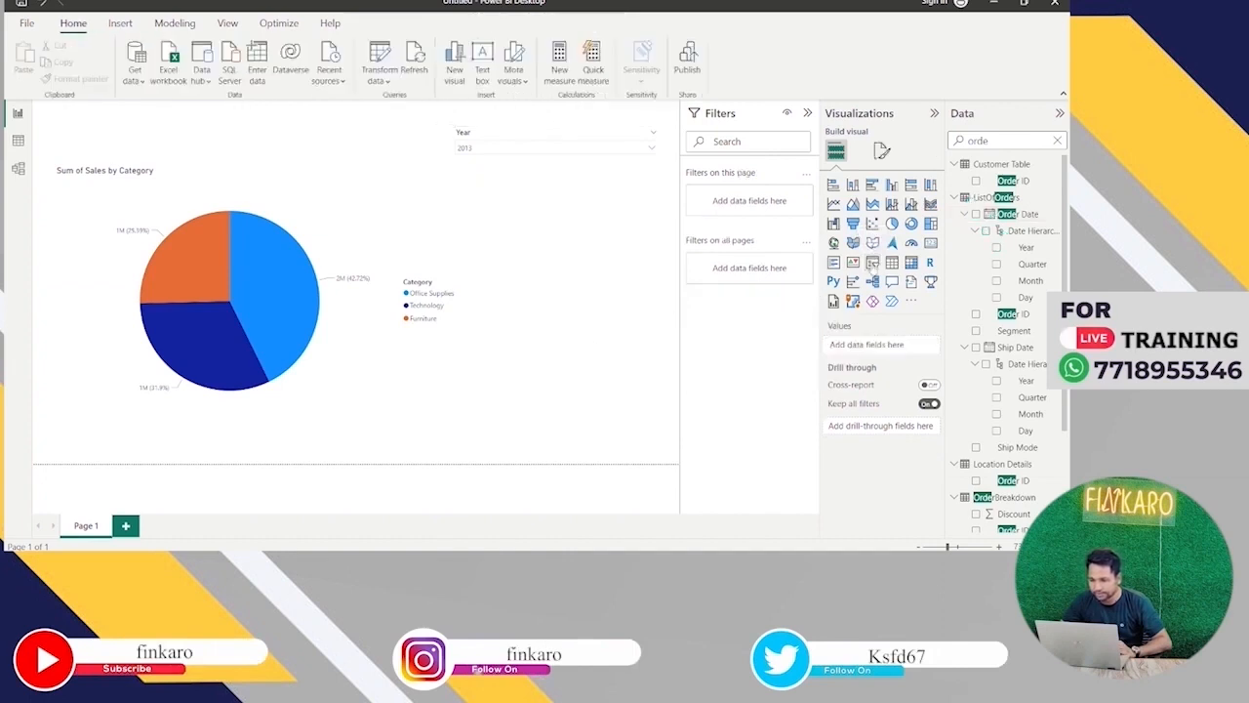
pyautogui.click(873, 262)
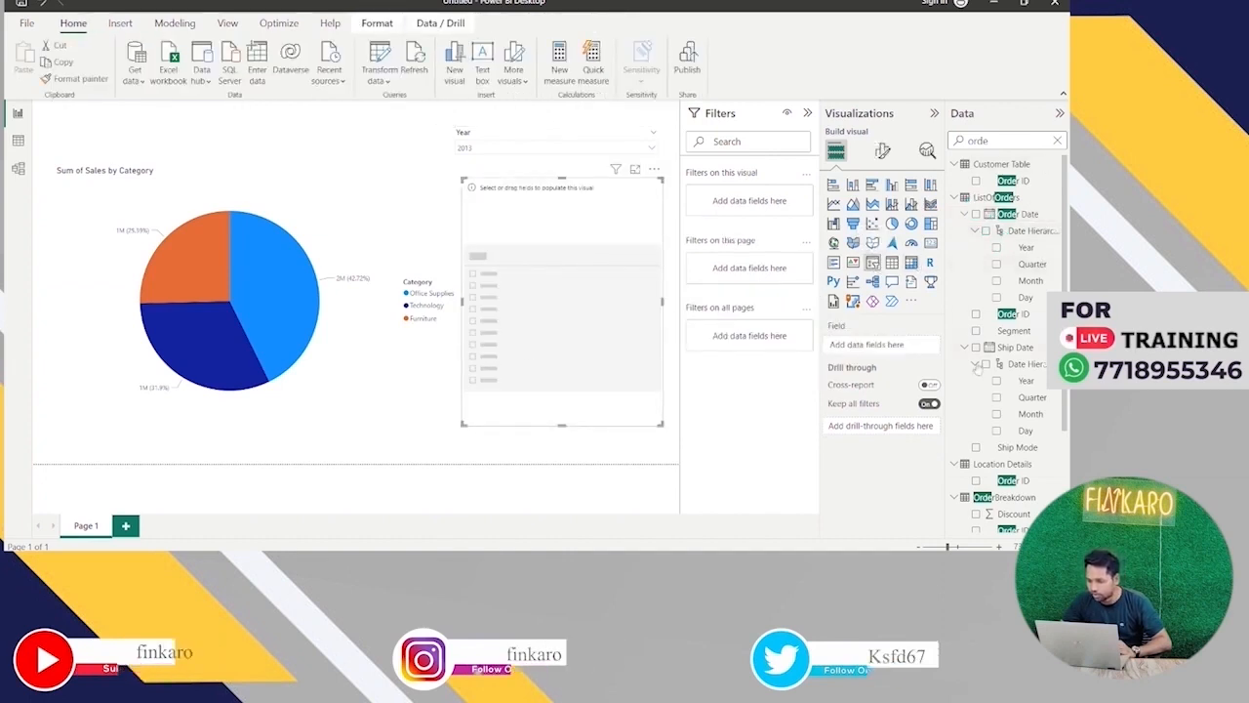
# Replace Category with Sub-Category from Product Table as the pie chart's legend.
pyautogui.click(360, 224)
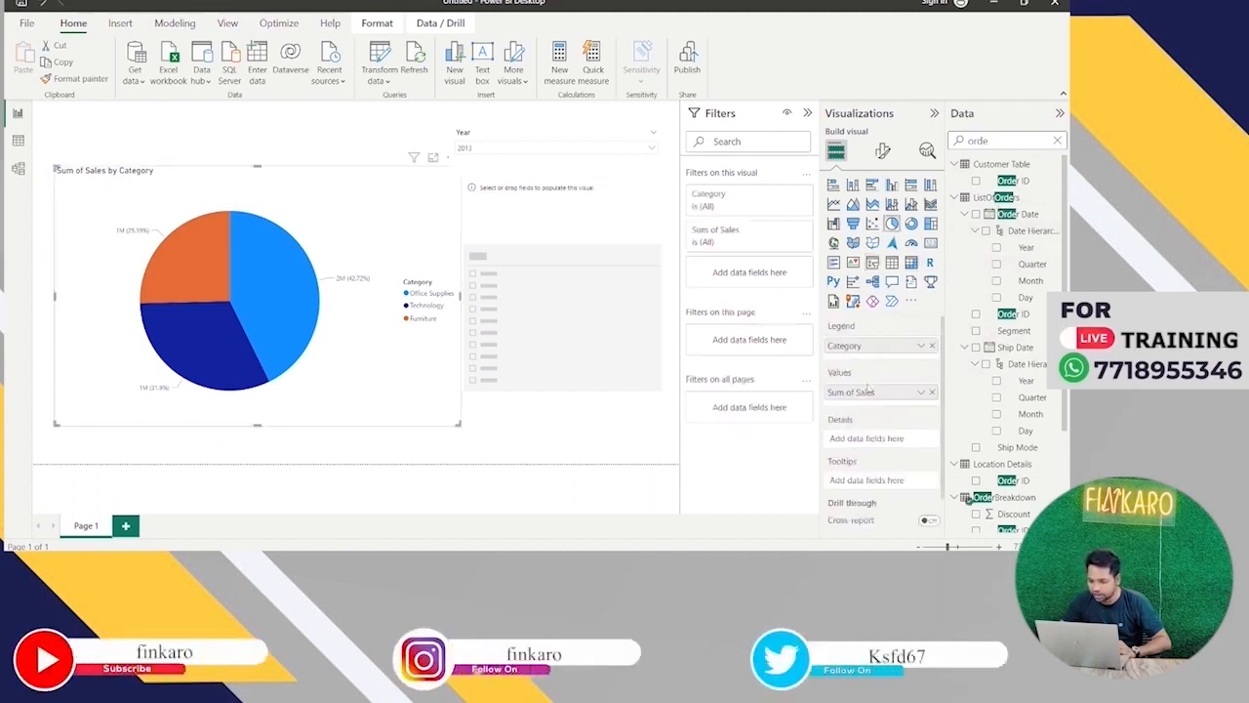
pyautogui.click(931, 346)
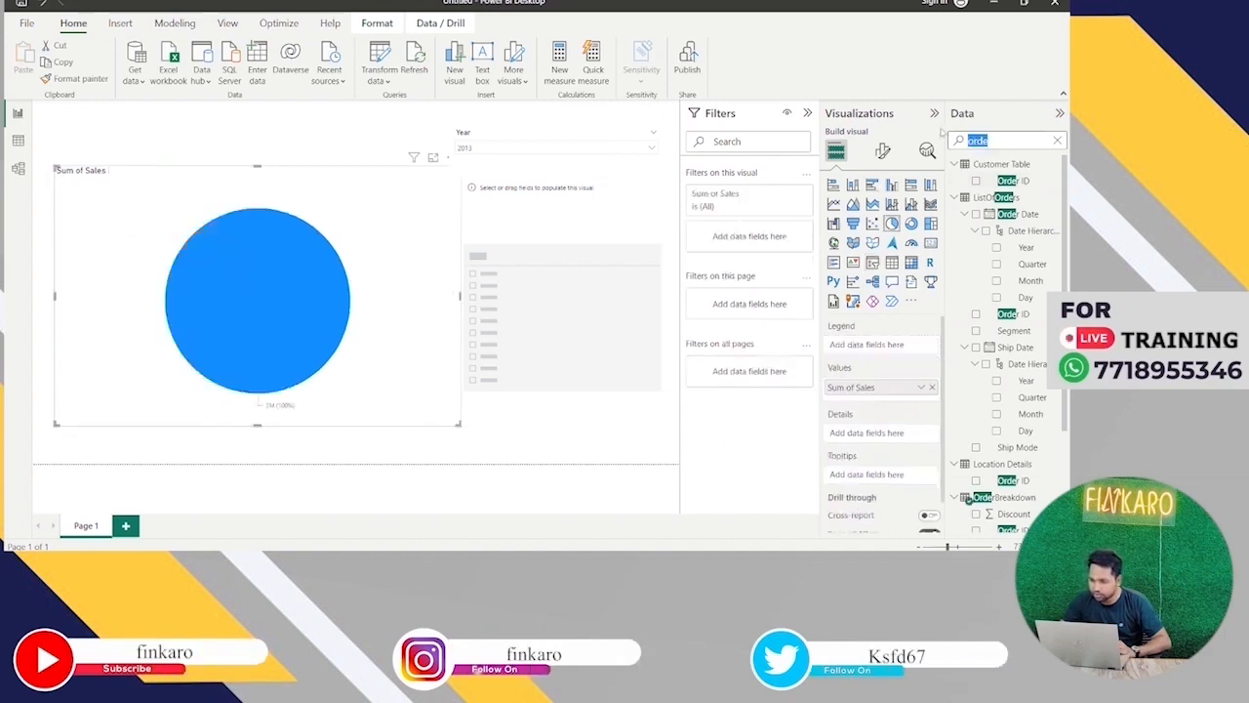
pyautogui.write('sub c')
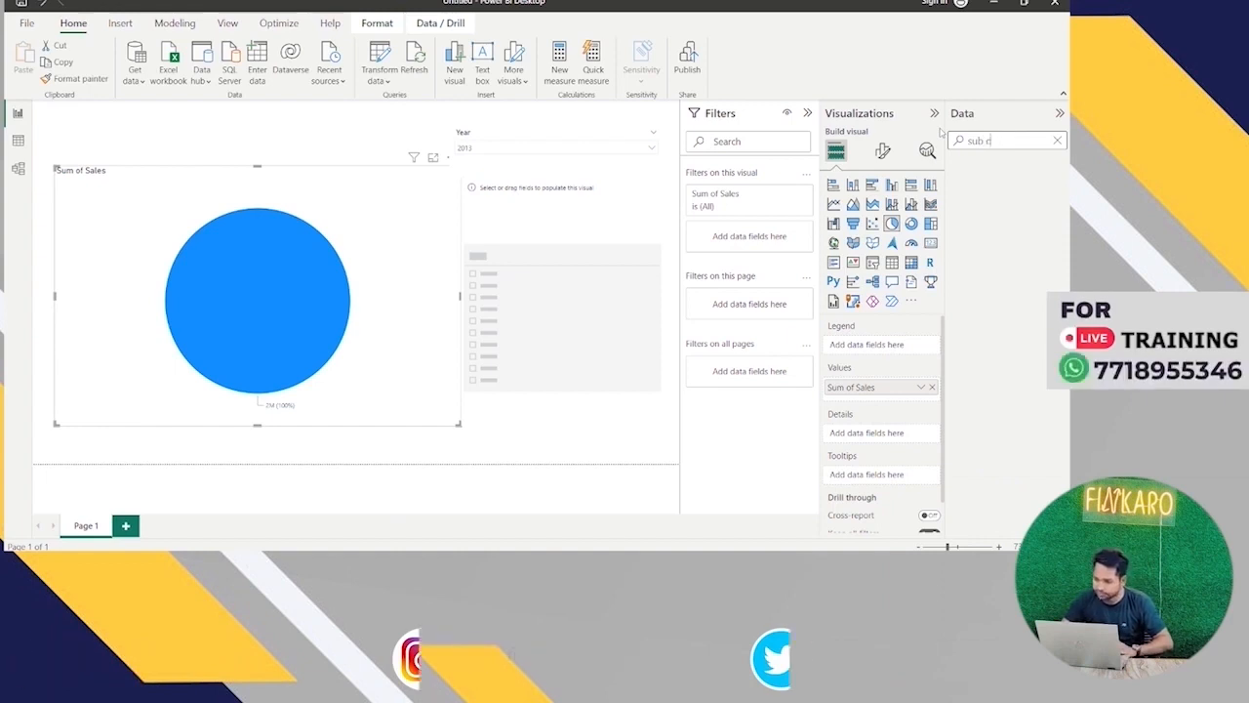
pyautogui.press('BackSpace')
pyautogui.press('BackSpace')
pyautogui.press('BackSpace')
pyautogui.click(980, 140)
pyautogui.write('cate')
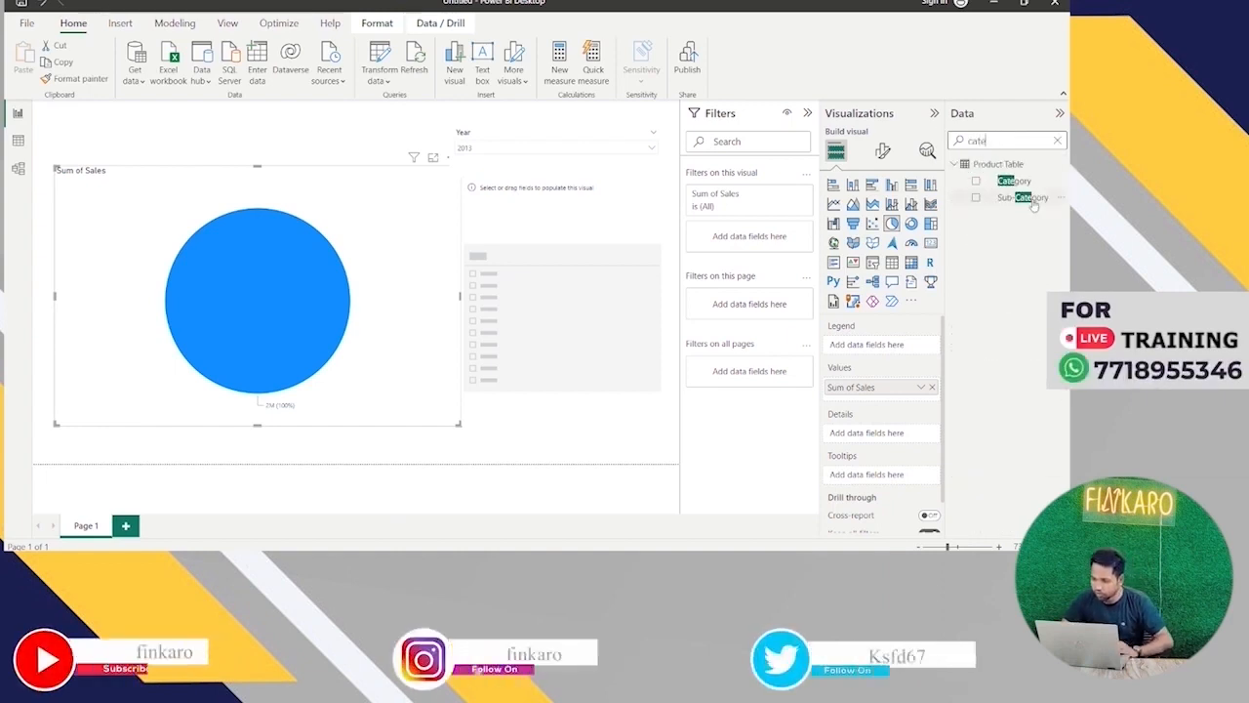
pyautogui.moveTo(1032, 205); pyautogui.dragTo(912, 359)
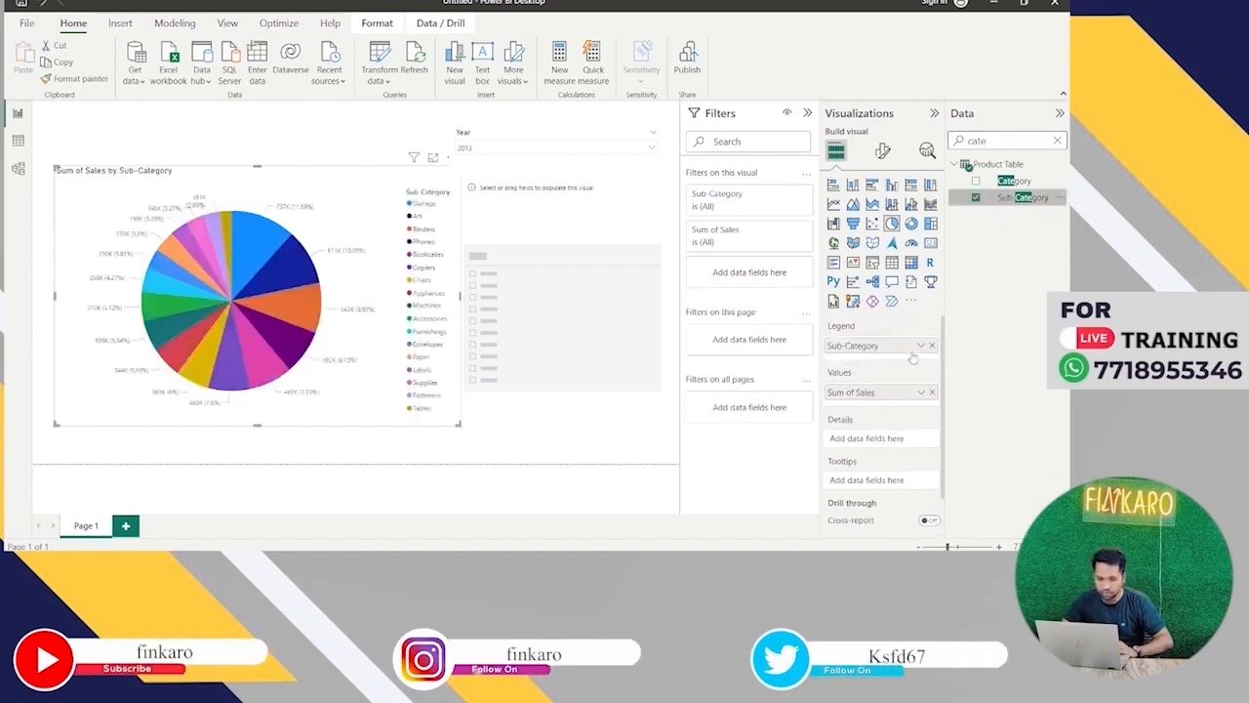
# Select the empty slicer and search the data fields for "sale" to find a field for it.
pyautogui.click(598, 225)
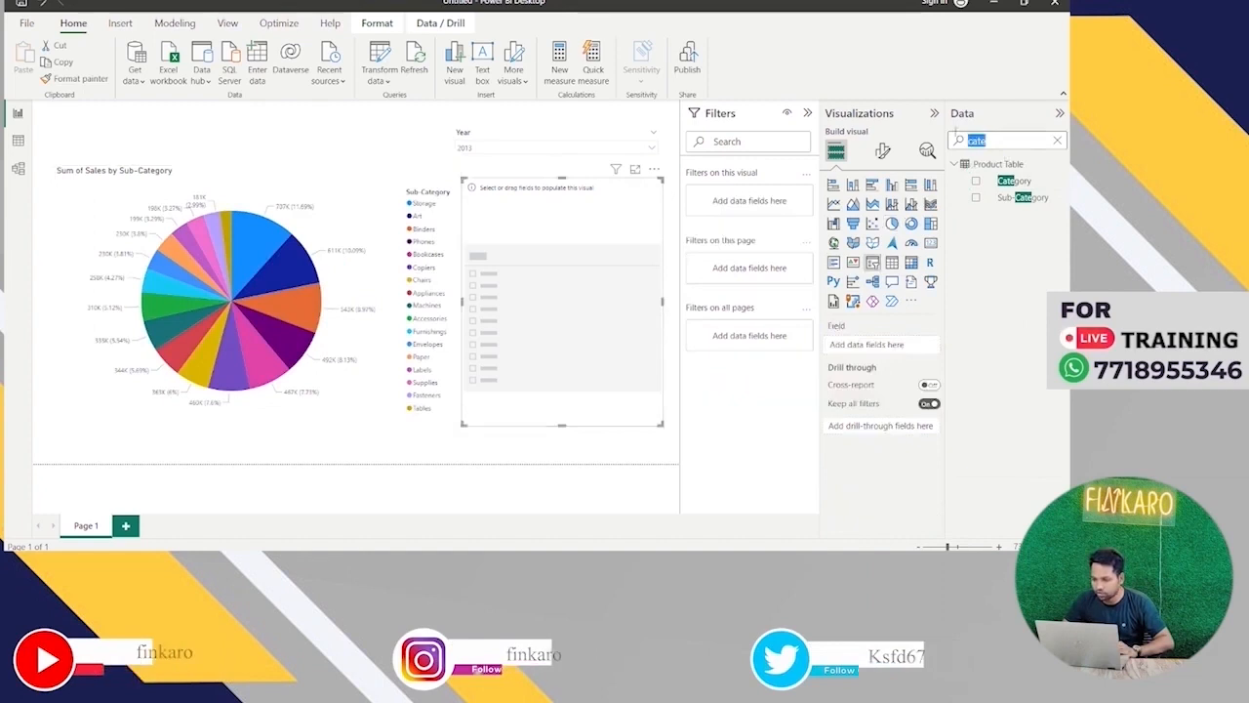
pyautogui.doubleClick(1004, 143)
pyautogui.write('sale')
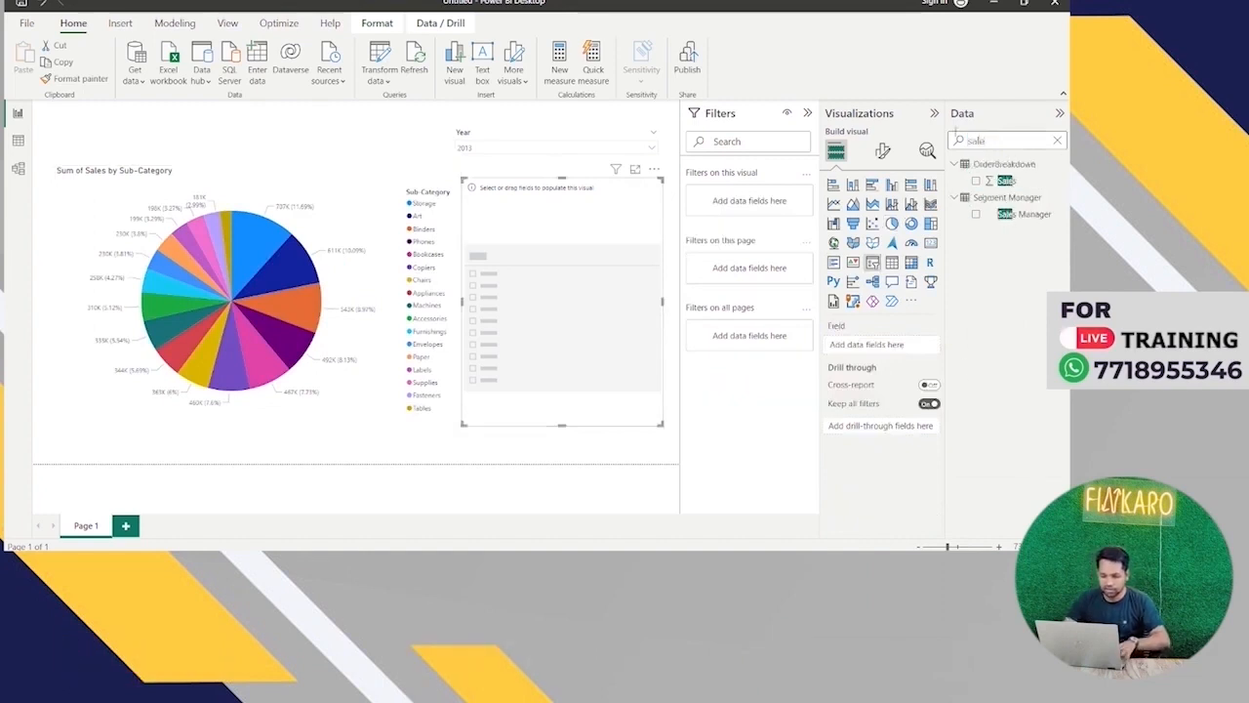